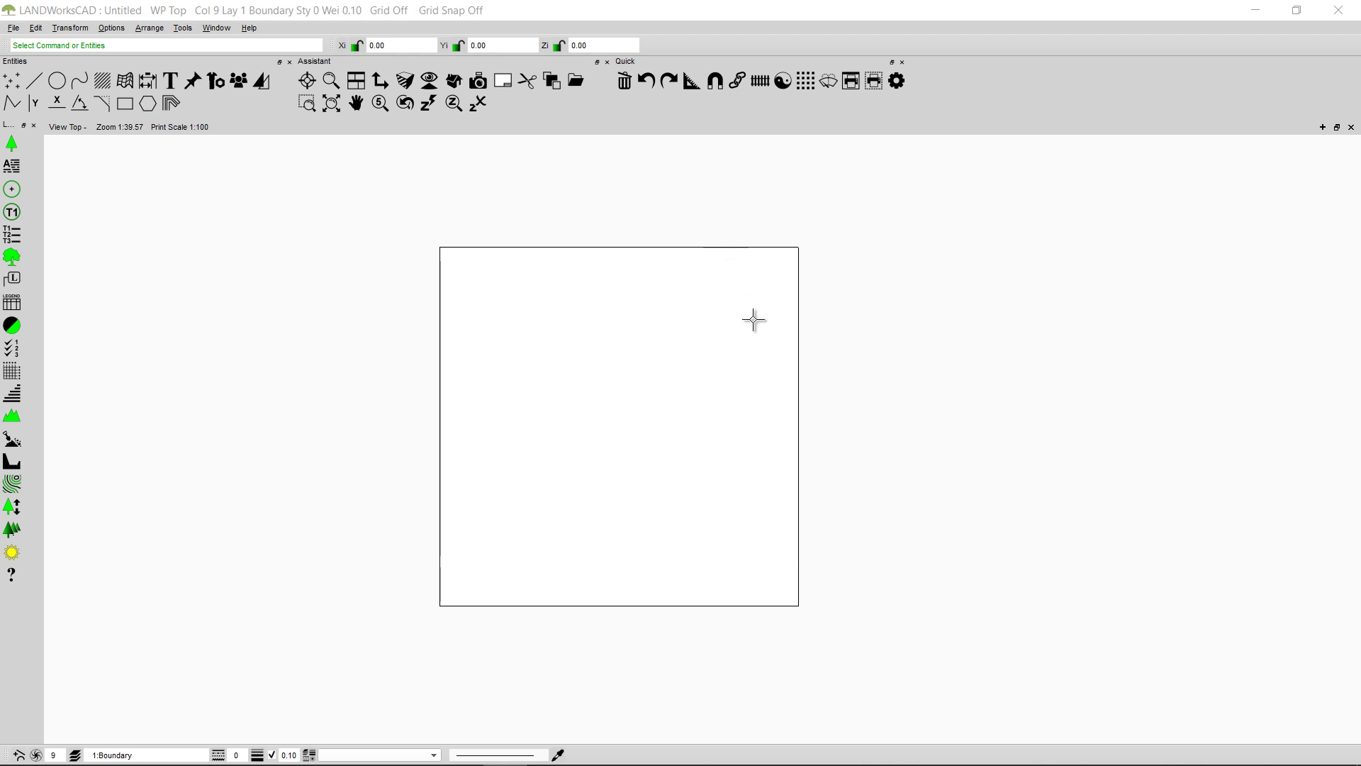
# - Open the proposed plant picker and preview the Wallaby Grass and Austrodanthonia laevis figures
pyautogui.click(755, 367)
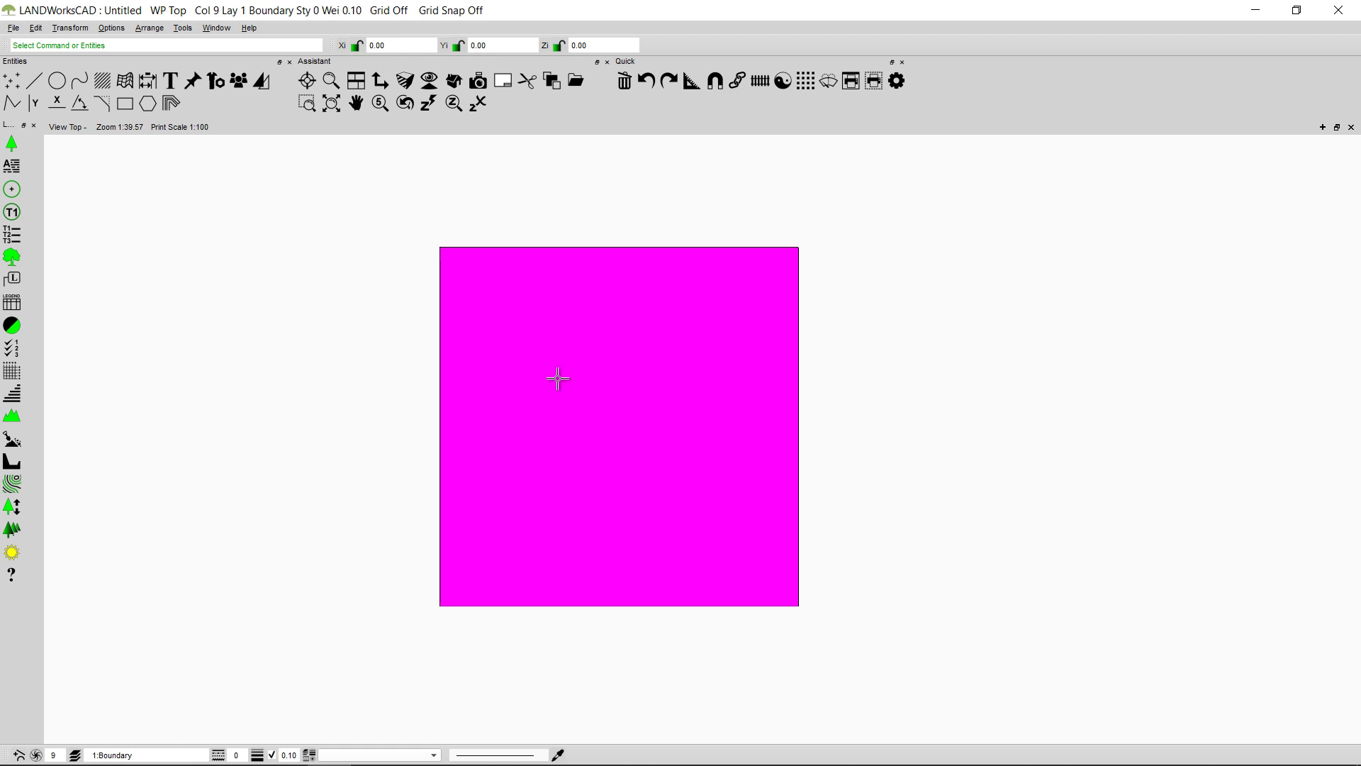
pyautogui.hotkey('ctrl', 'z')
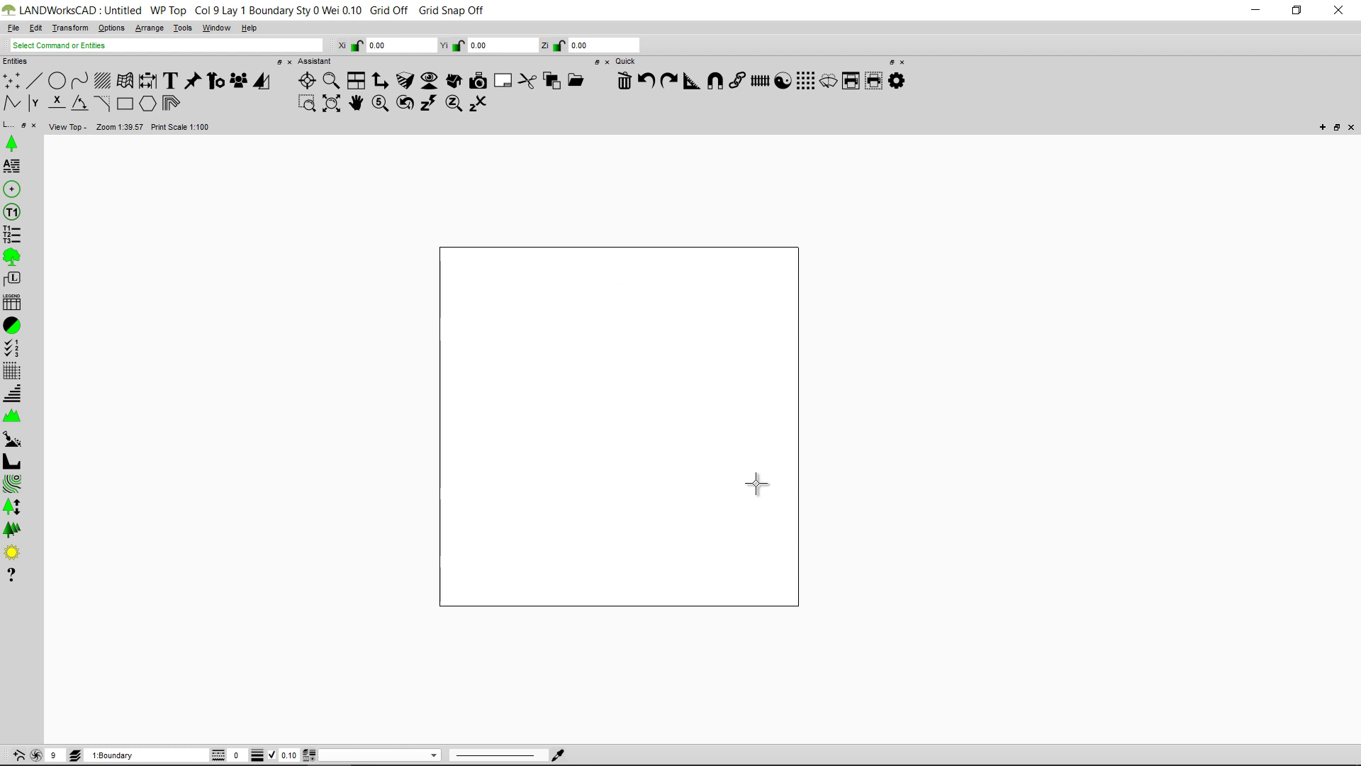
pyautogui.click(12, 259)
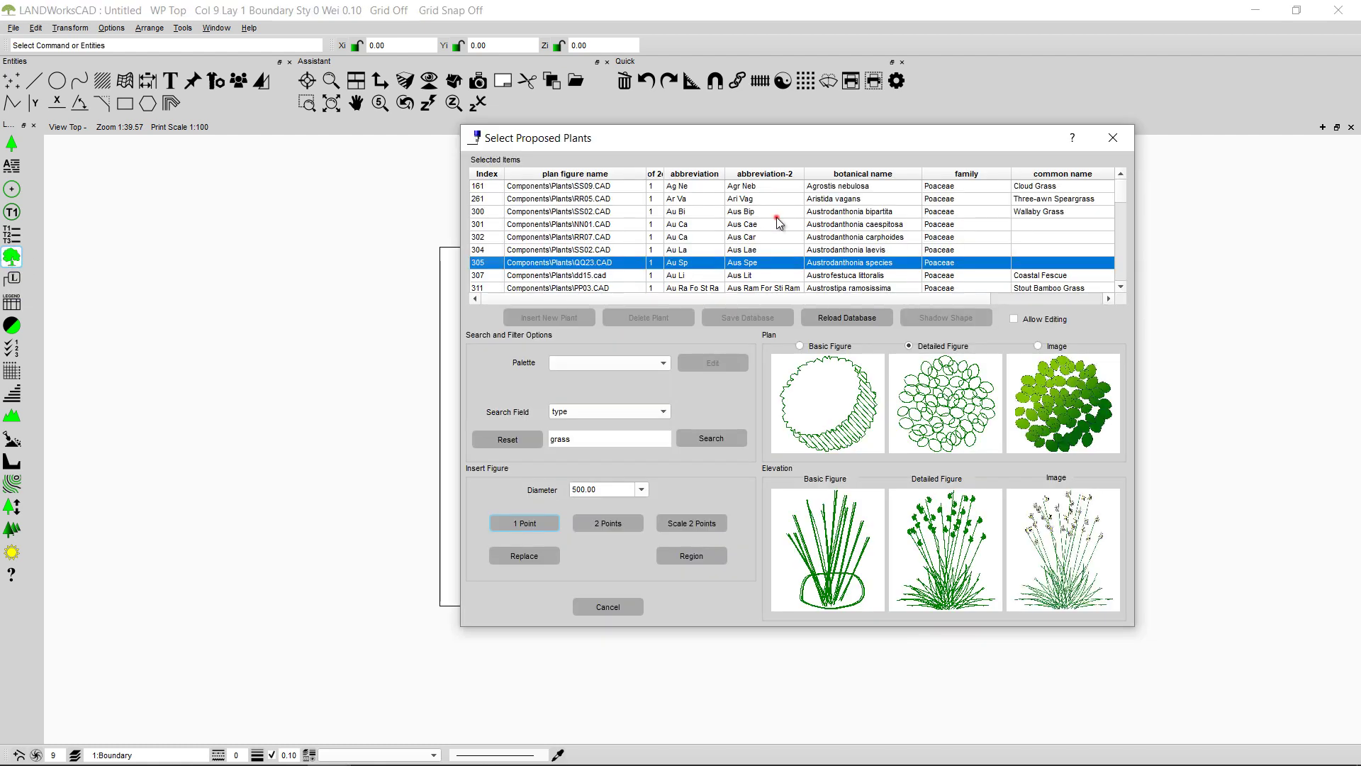
pyautogui.click(777, 214)
pyautogui.click(779, 250)
pyautogui.scroll(-10, 699, 258)
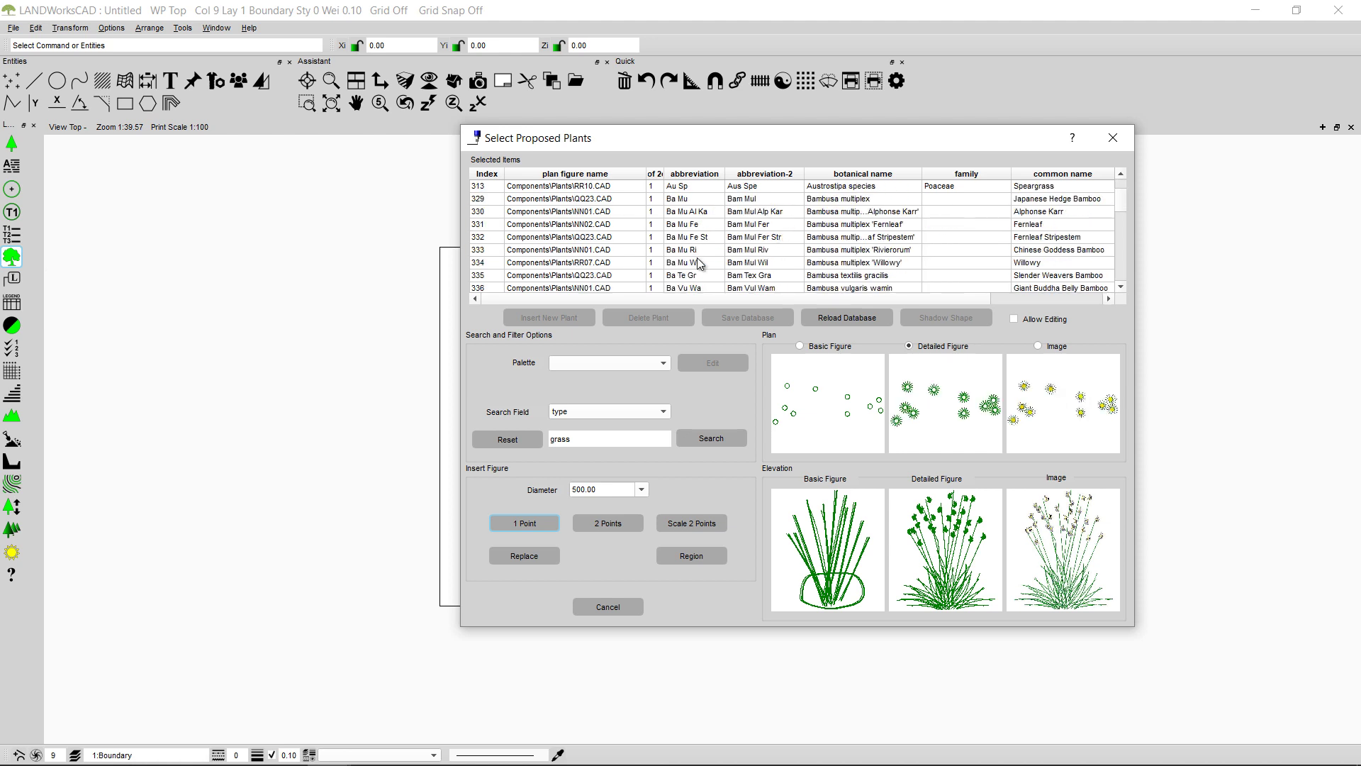
pyautogui.scroll(10, 699, 258)
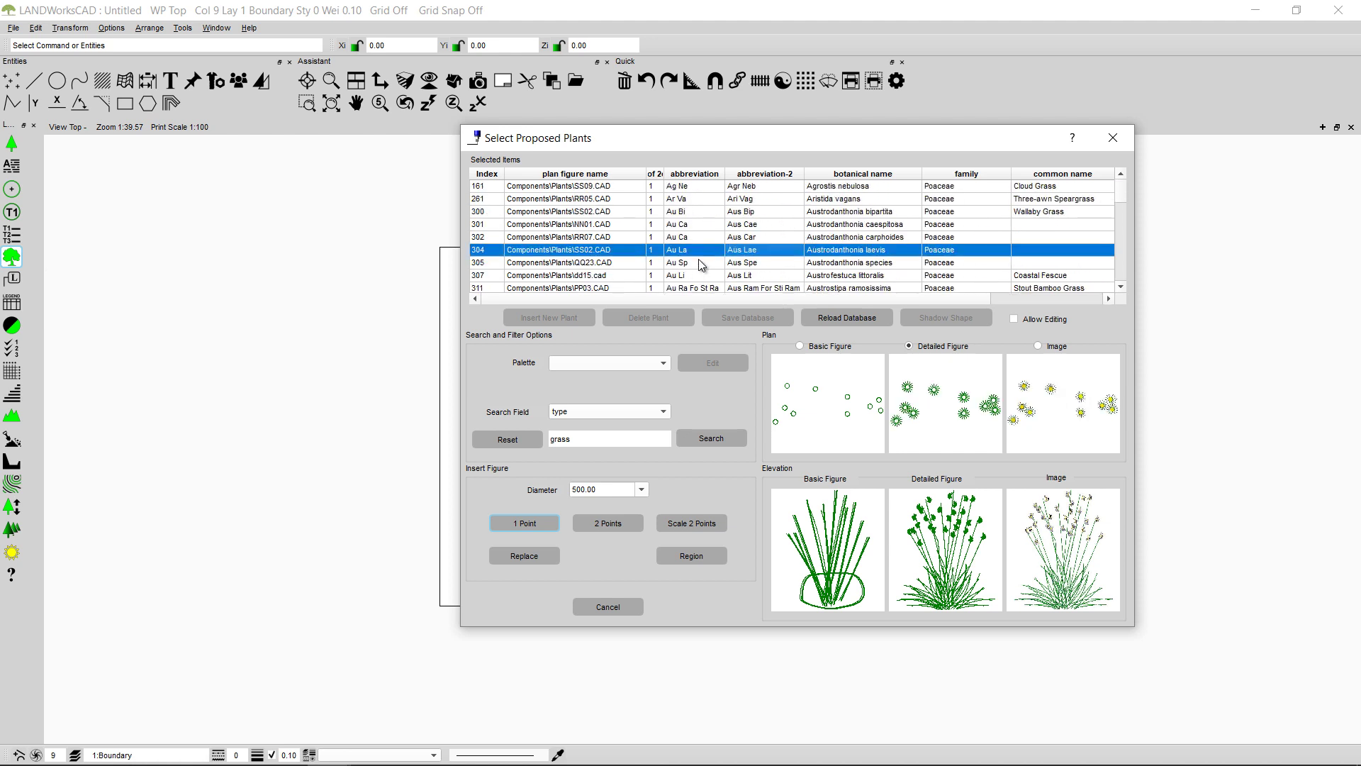
# - Search the plant list by type for 'grass'
pyautogui.click(603, 411)
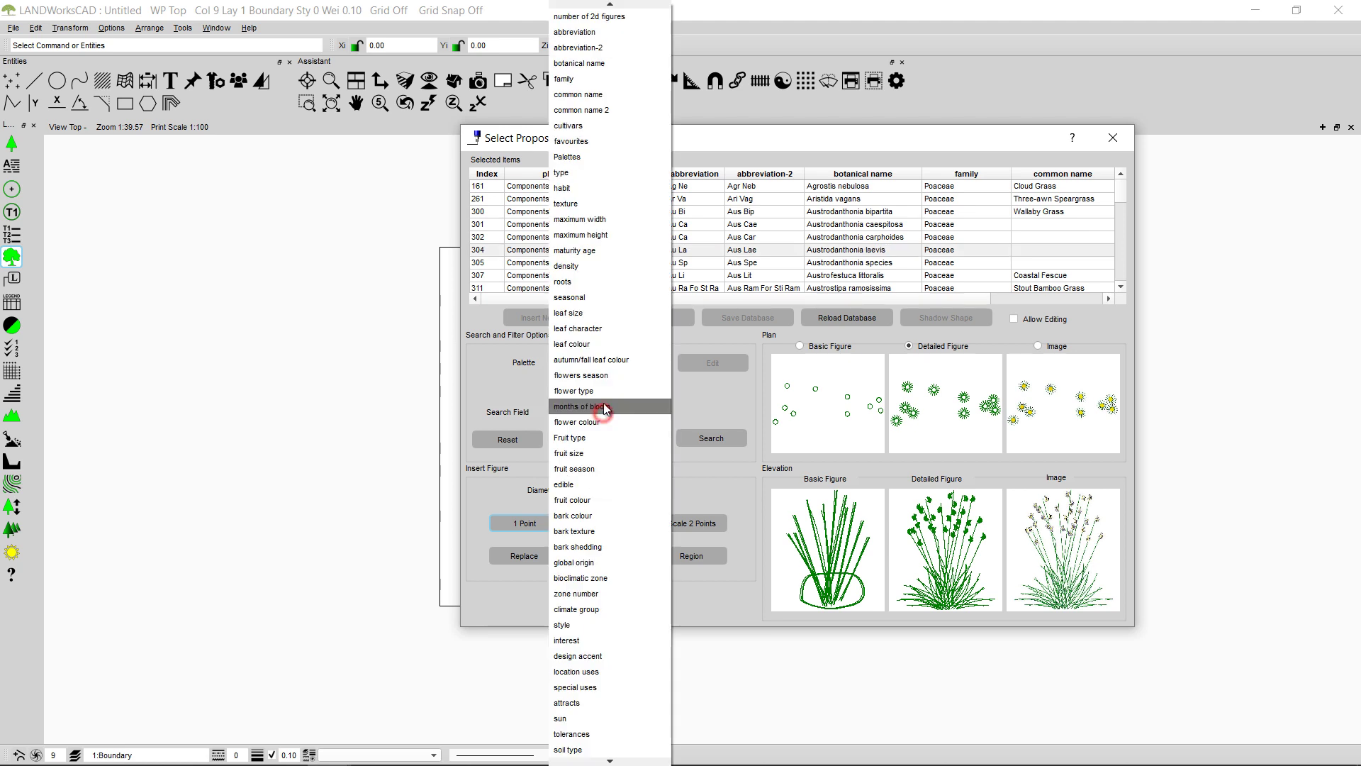
pyautogui.click(607, 172)
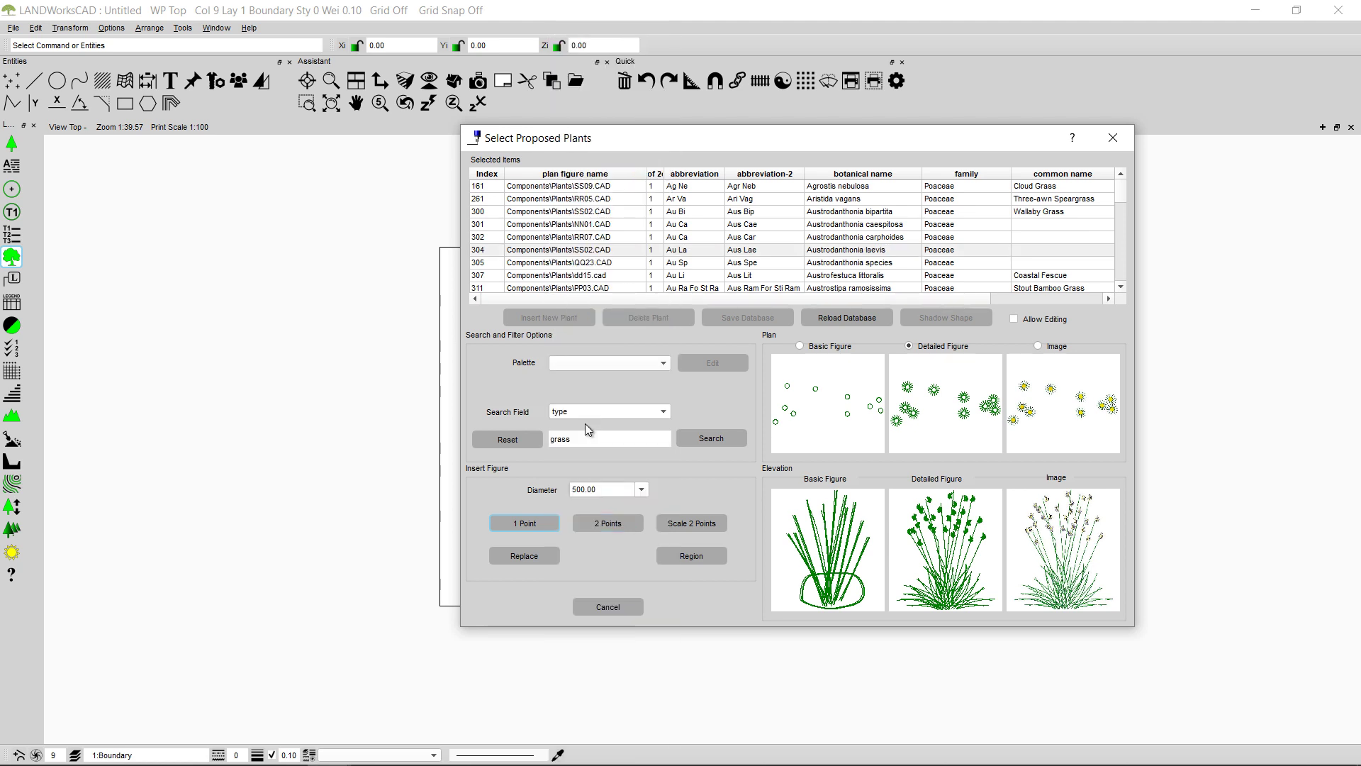
pyautogui.click(582, 440)
pyautogui.click(697, 438)
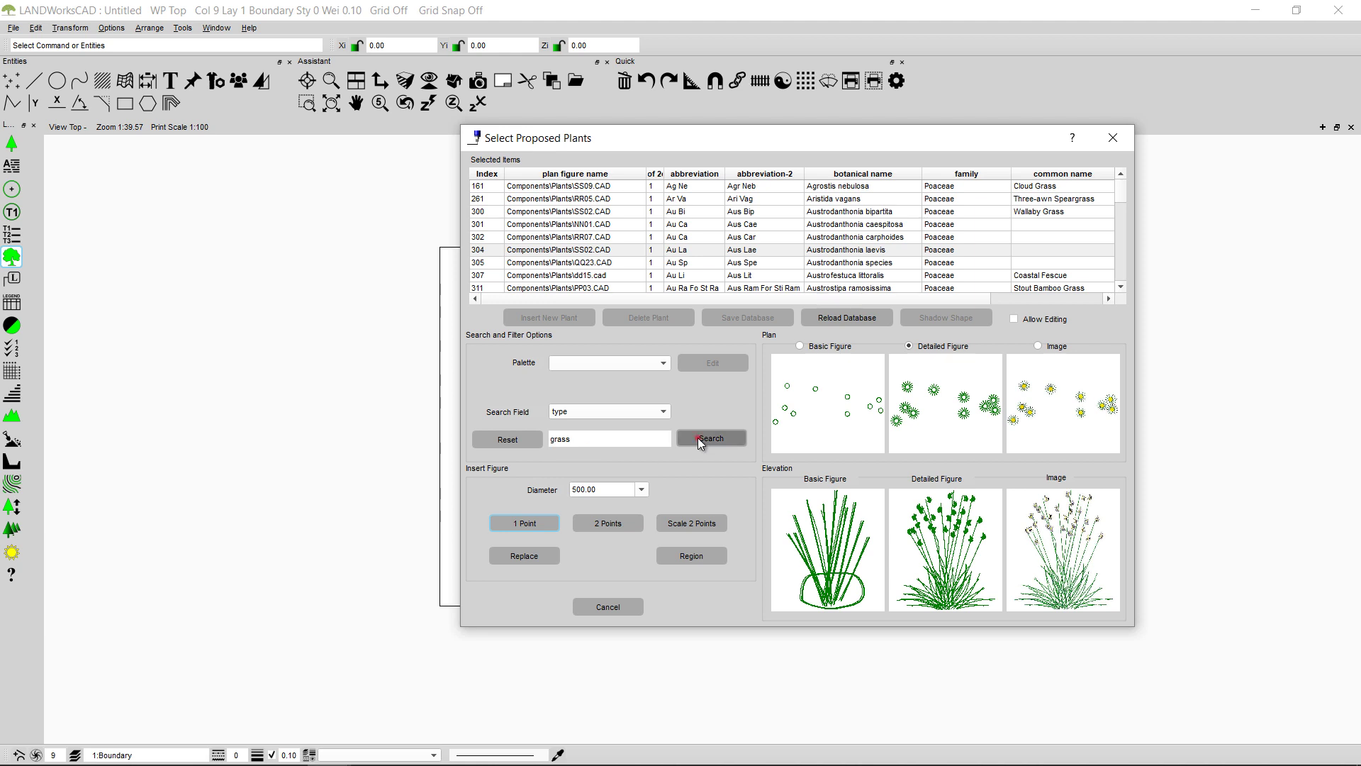
# - Choose Aristida vagans with a 200 plant diameter for region planting
pyautogui.click(695, 299)
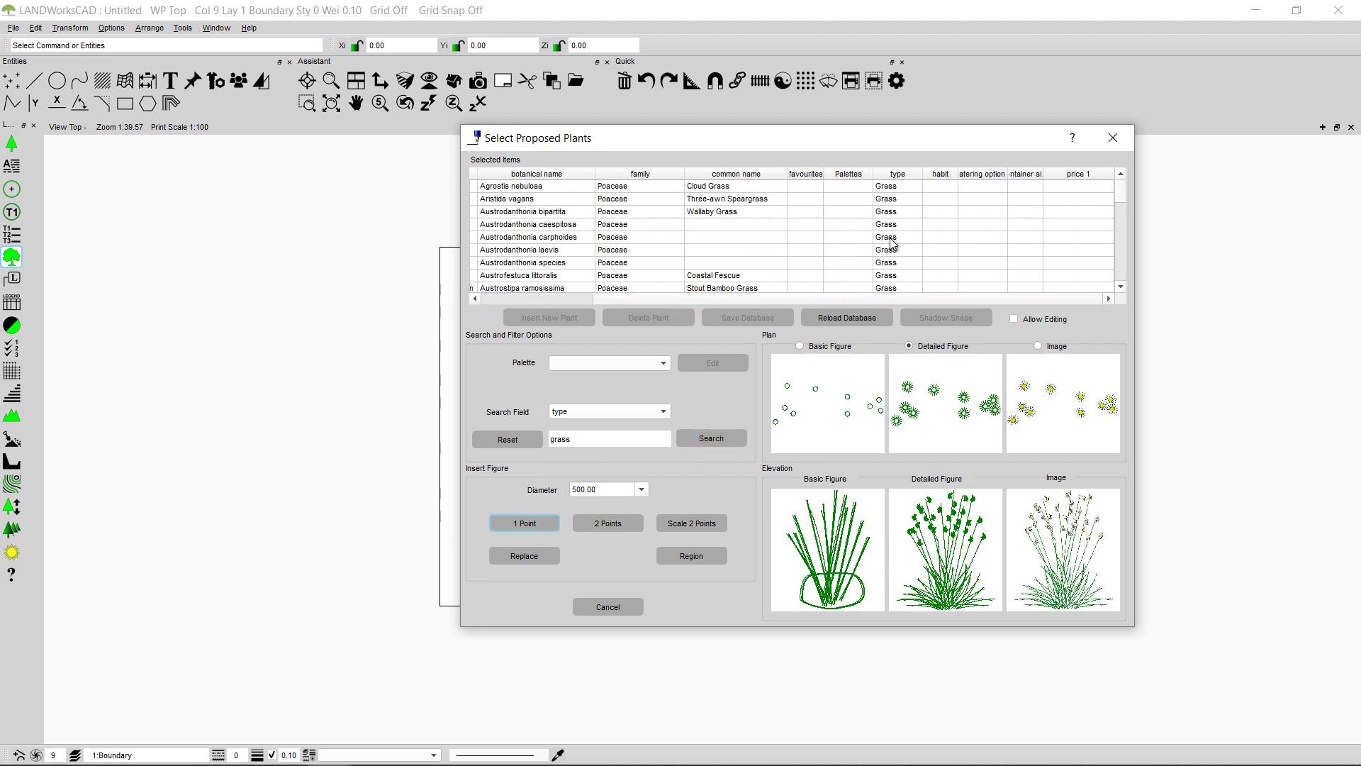
pyautogui.click(623, 299)
pyautogui.click(720, 224)
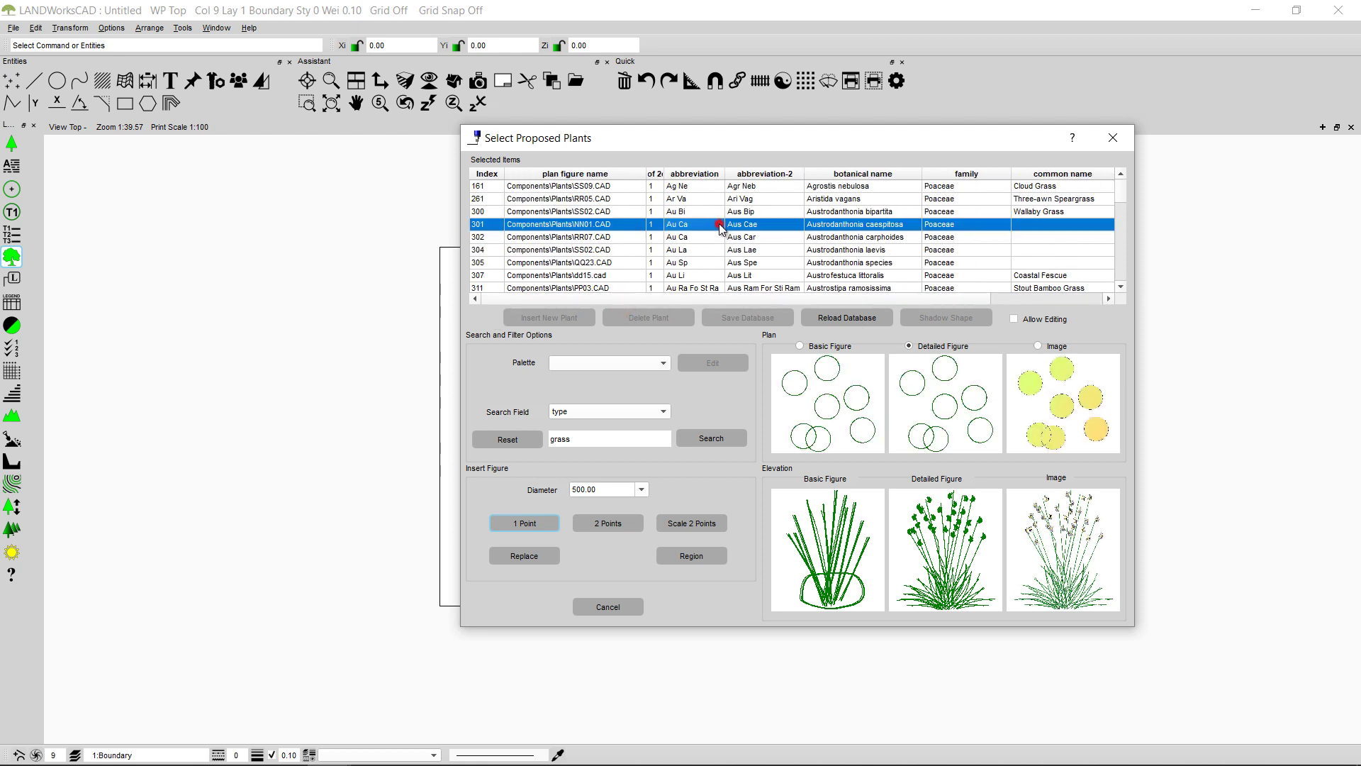
pyautogui.click(729, 212)
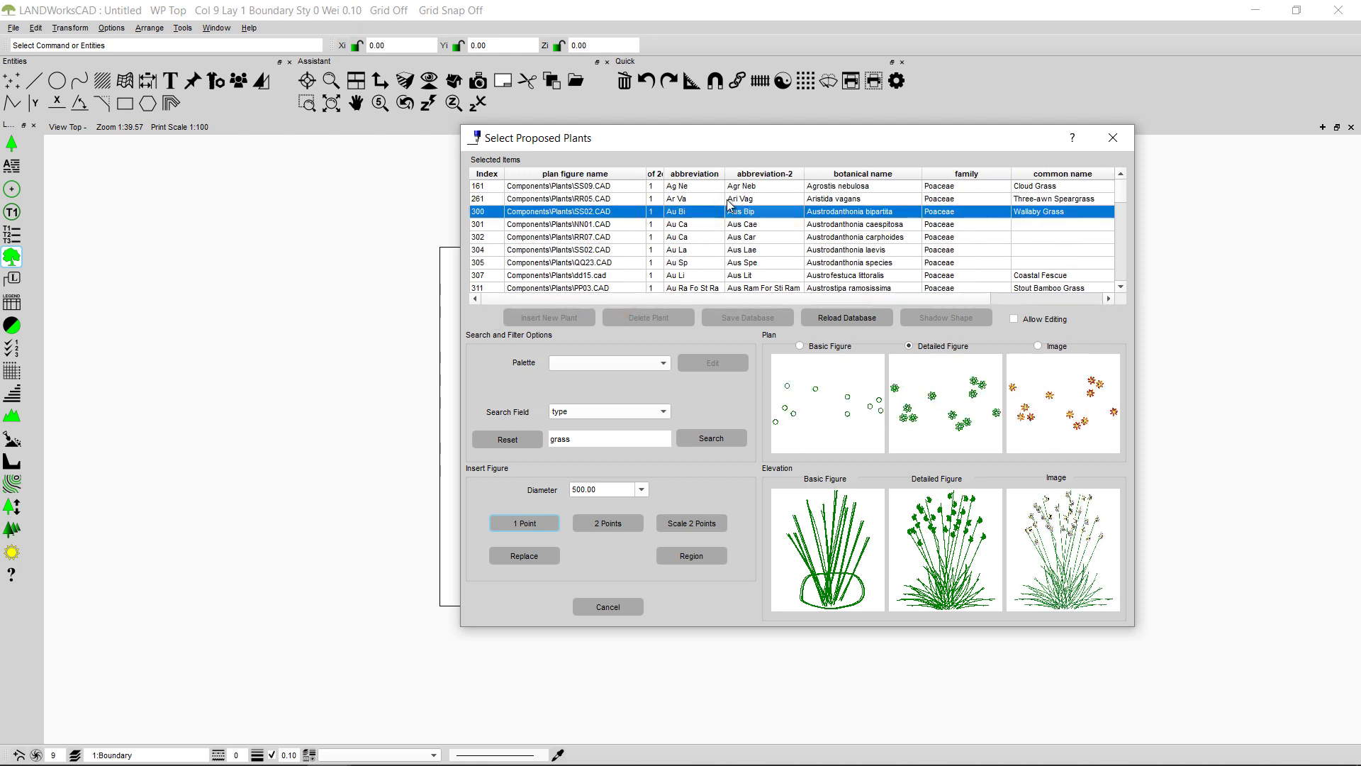
pyautogui.click(730, 199)
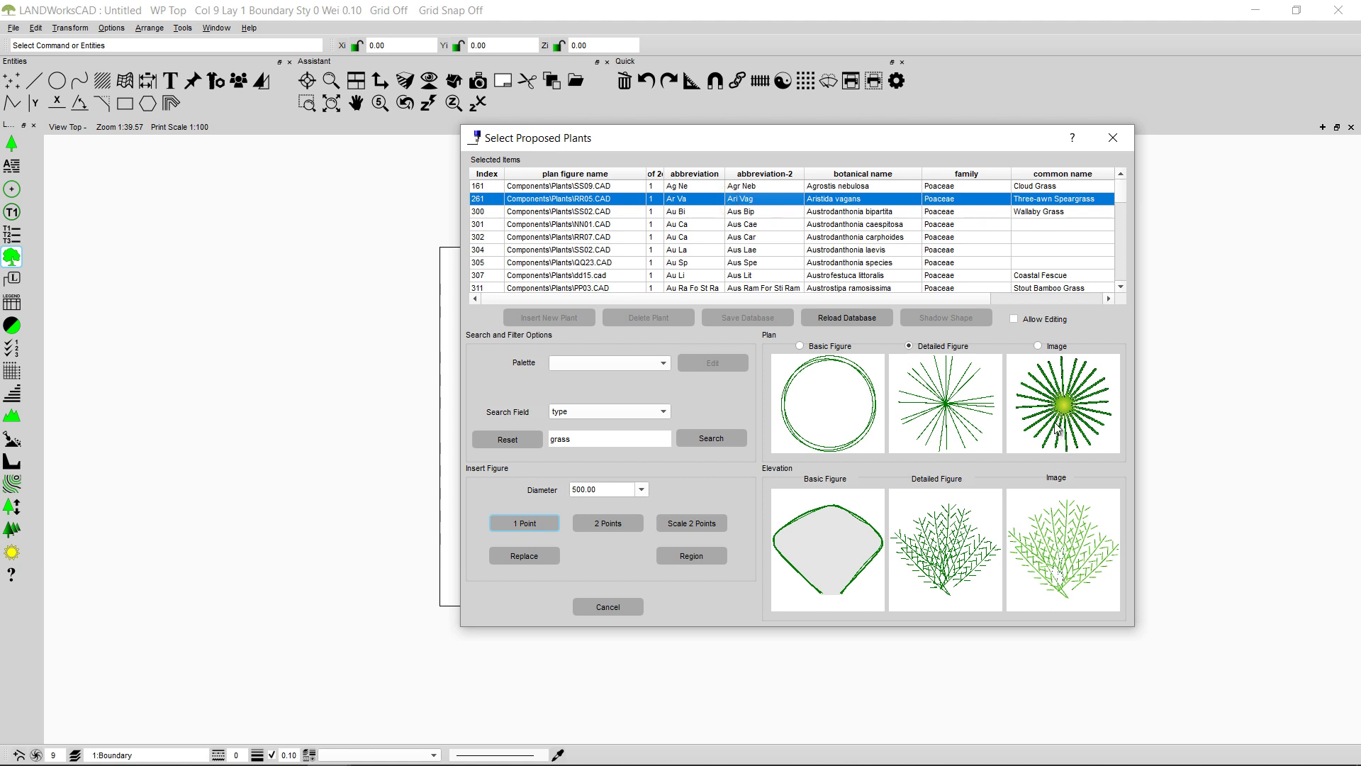
pyautogui.click(577, 489)
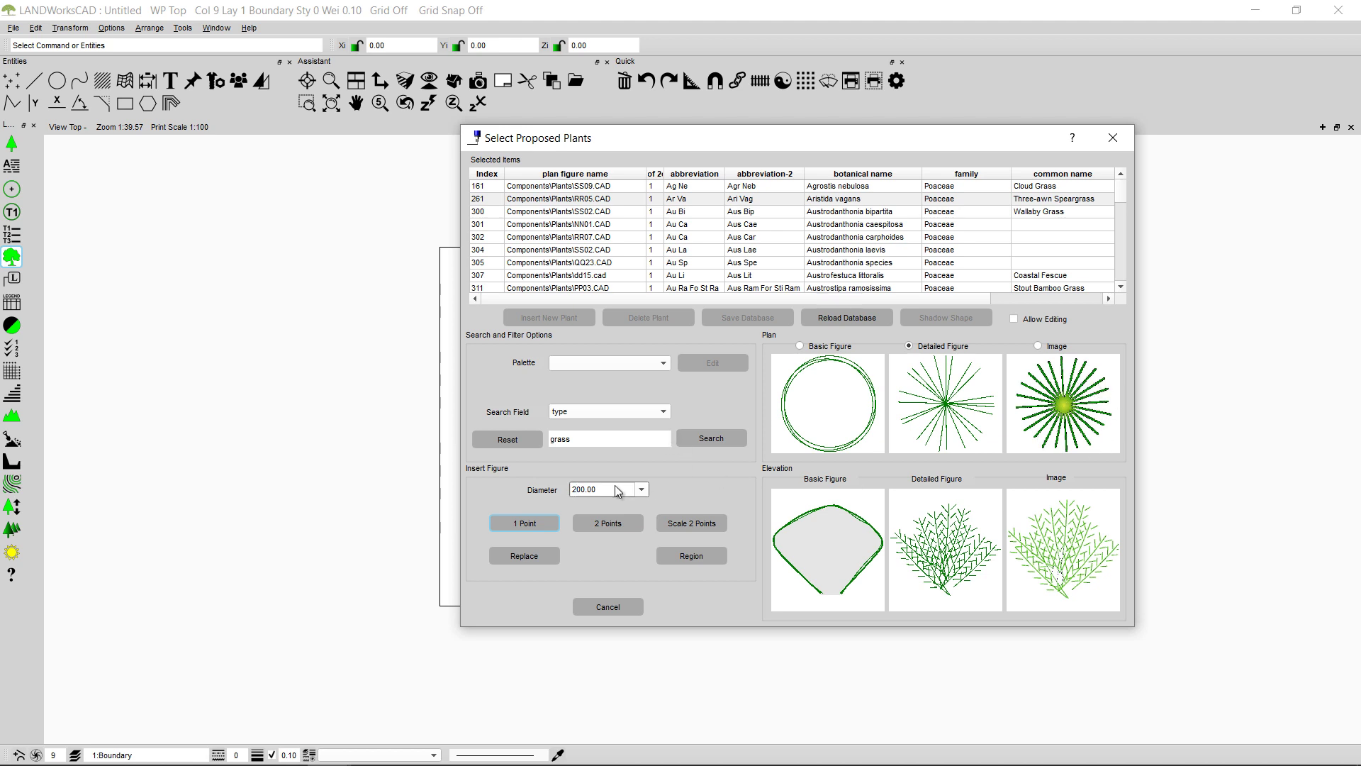
pyautogui.click(675, 559)
# - Choose the Ground Cover pattern in the region planting settings and confirm it
pyautogui.click(689, 559)
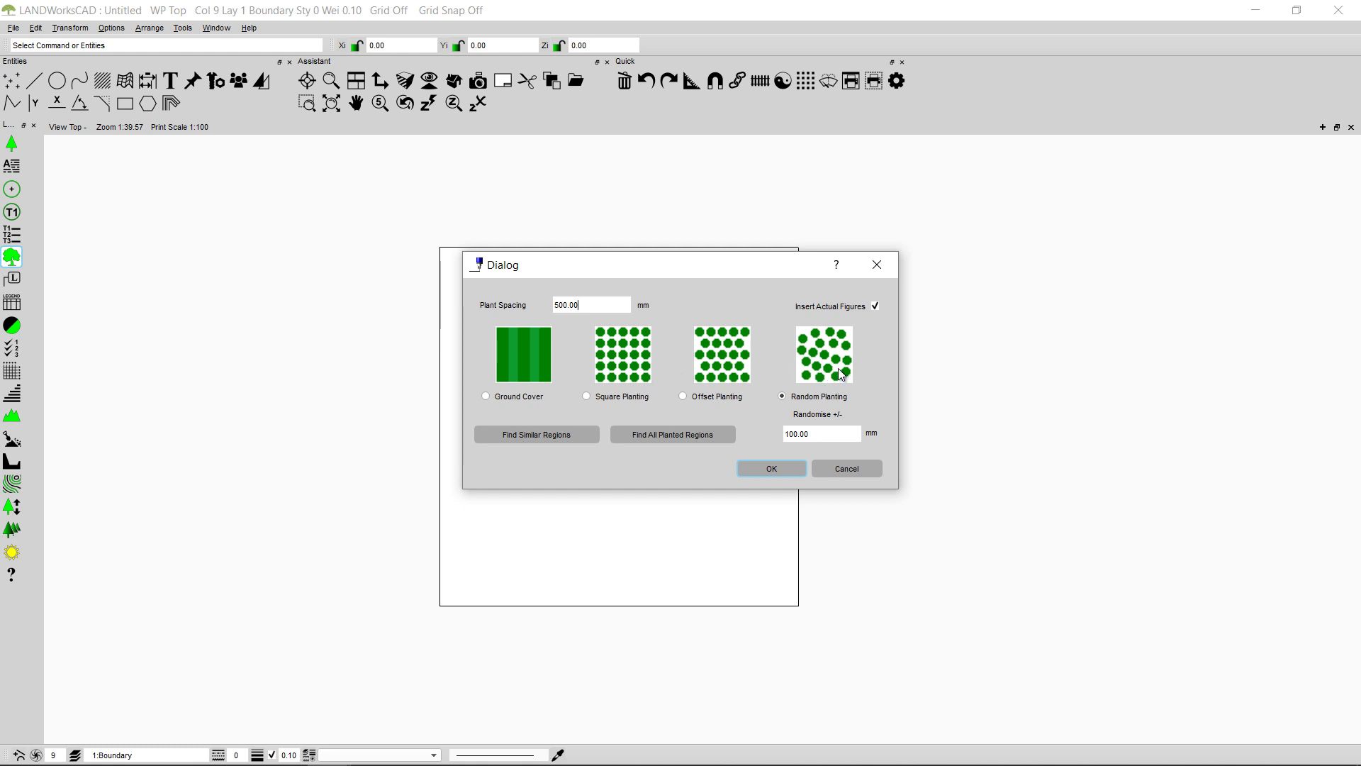
pyautogui.click(487, 397)
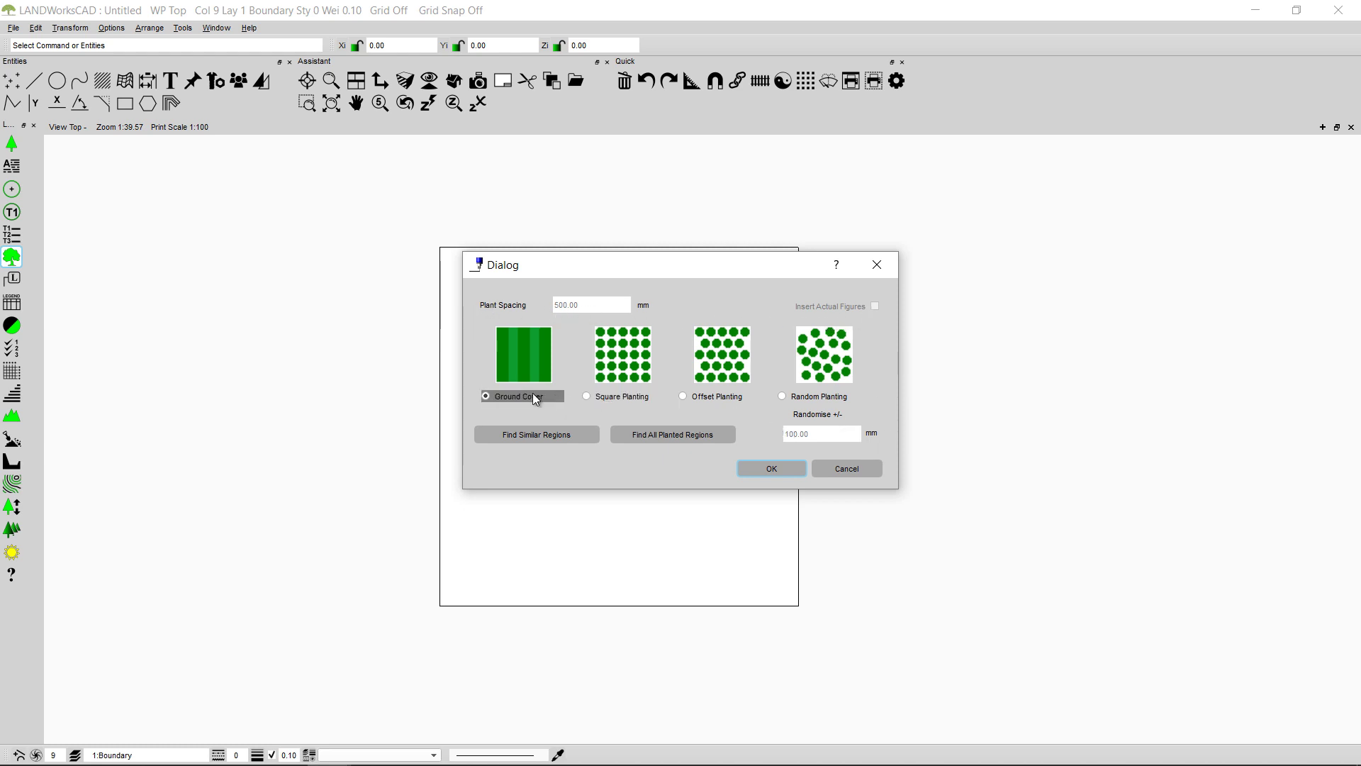
pyautogui.click(776, 469)
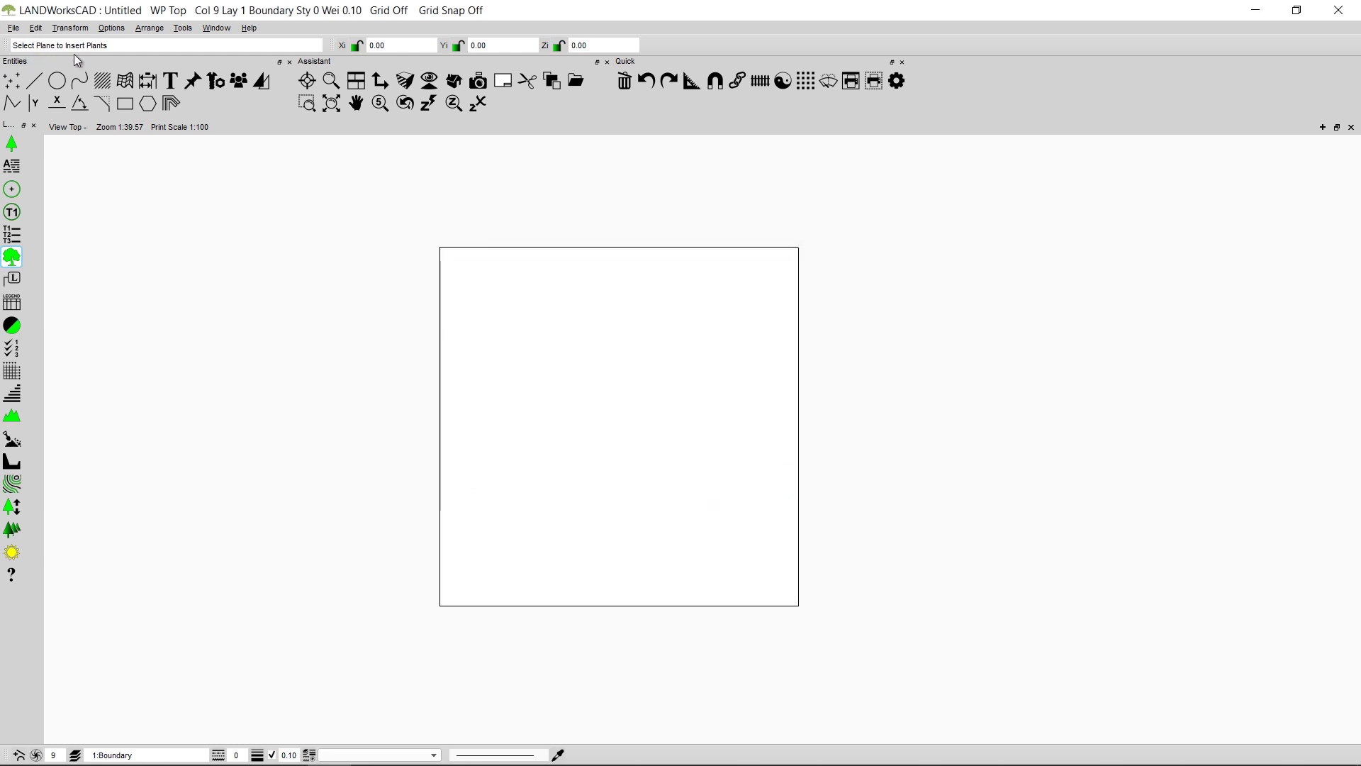
# - Apply the ground cover to the 16 m square plane and review its Mass Planting Verify data
pyautogui.click(713, 274)
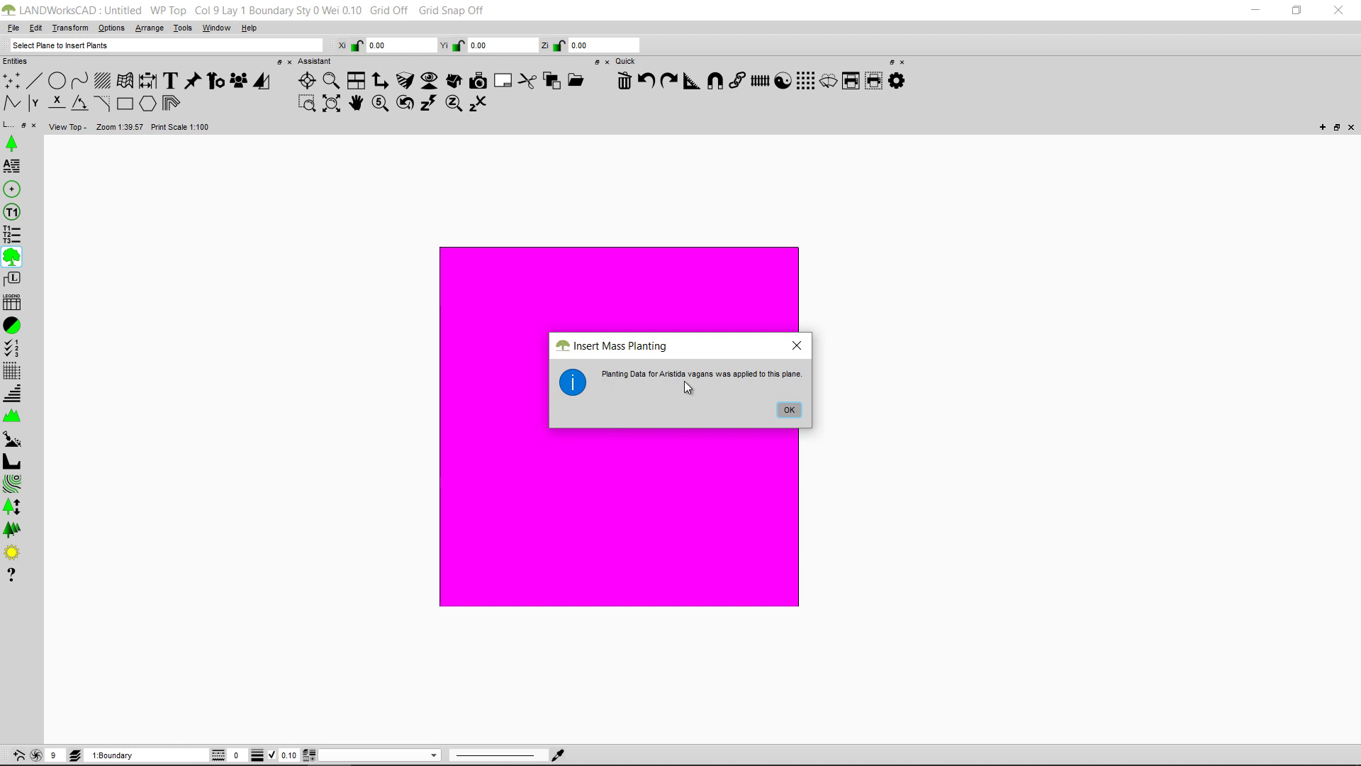
pyautogui.click(789, 409)
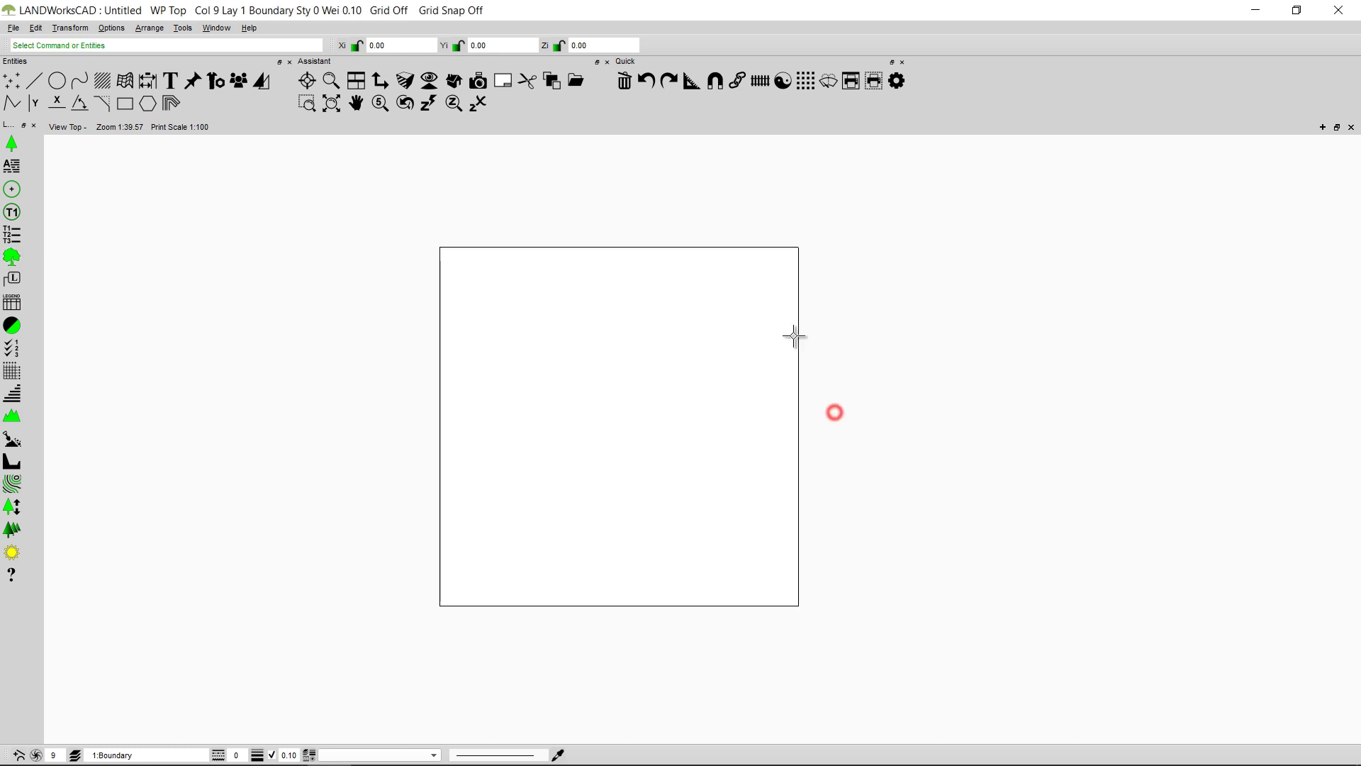
pyautogui.doubleClick(789, 322)
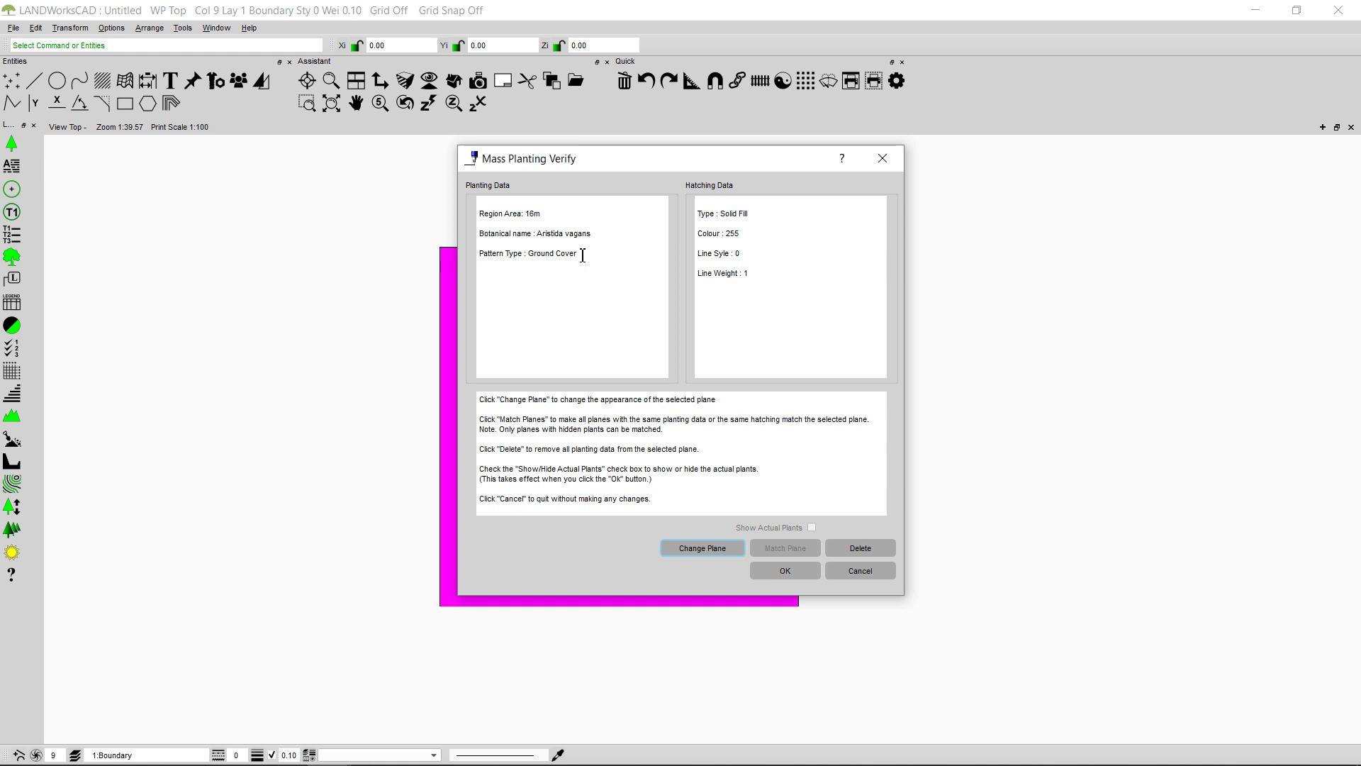
pyautogui.moveTo(596, 166); pyautogui.dragTo(914, 132)
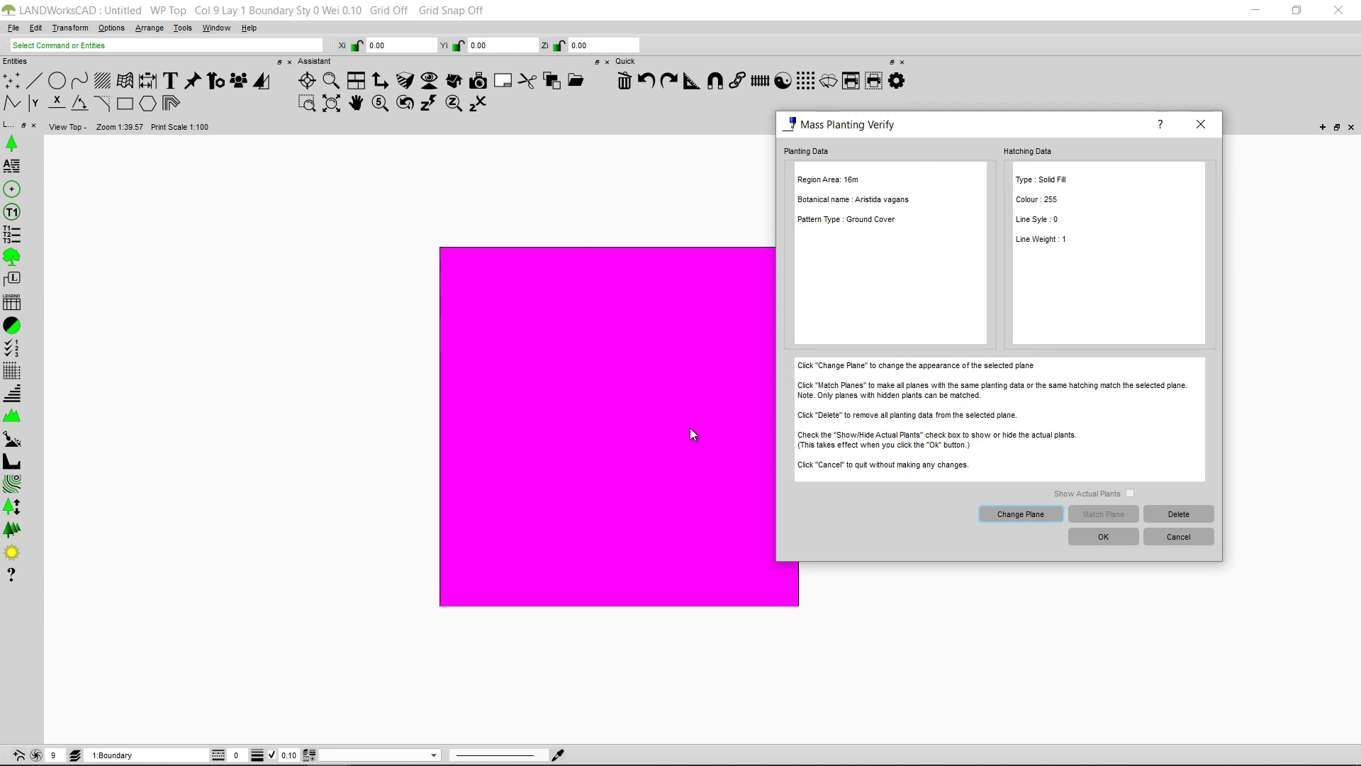
pyautogui.click(1160, 536)
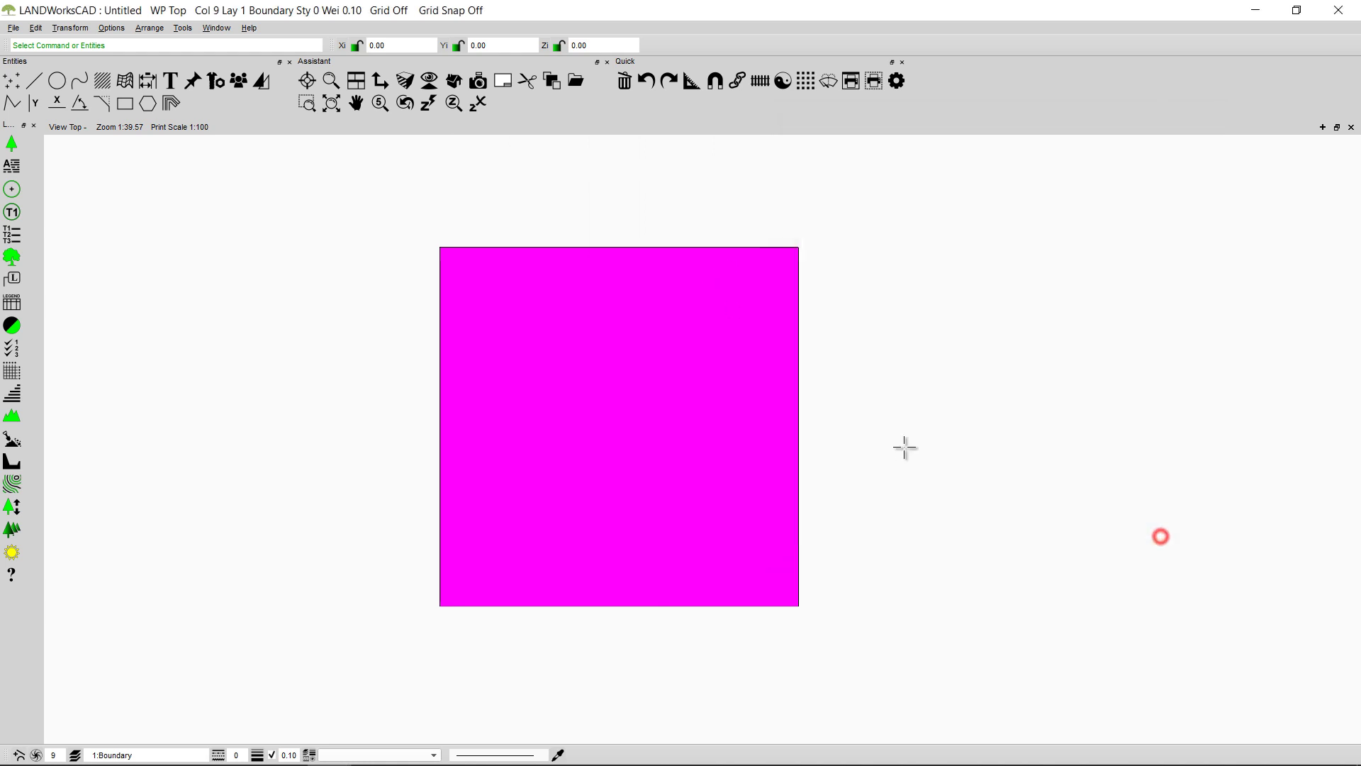
pyautogui.click(943, 419)
# - Set region planting to Square Planting at 400 mm spacing with actual plant figures inserted
pyautogui.click(11, 257)
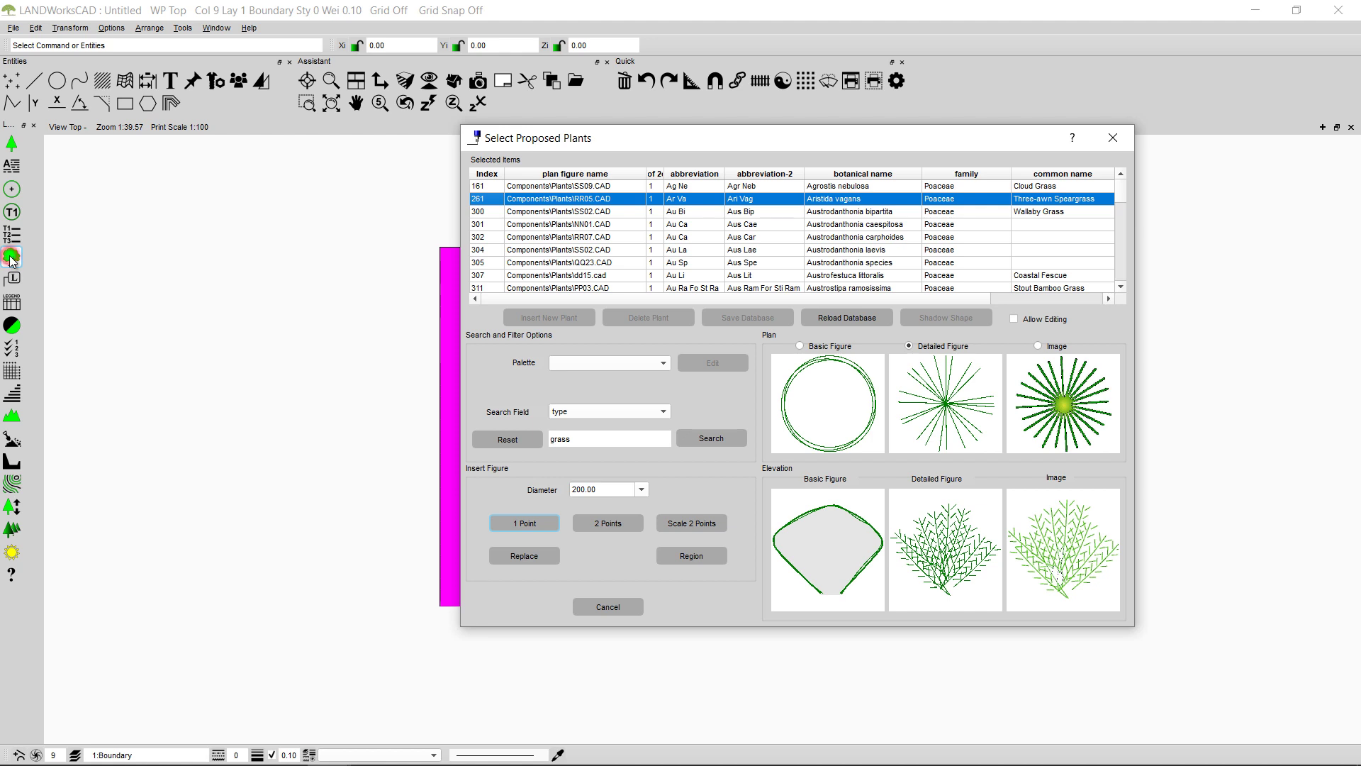
pyautogui.click(691, 556)
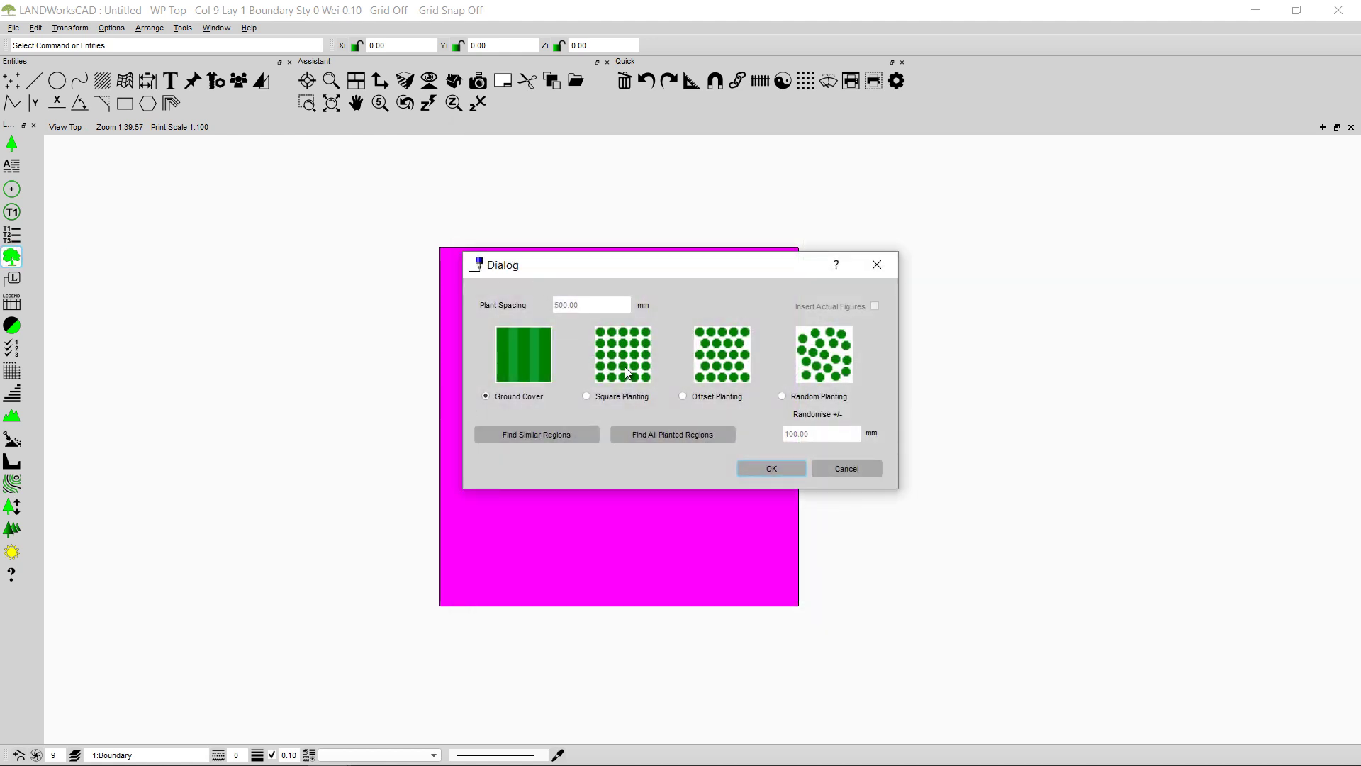
pyautogui.click(610, 399)
pyautogui.click(562, 307)
pyautogui.click(874, 306)
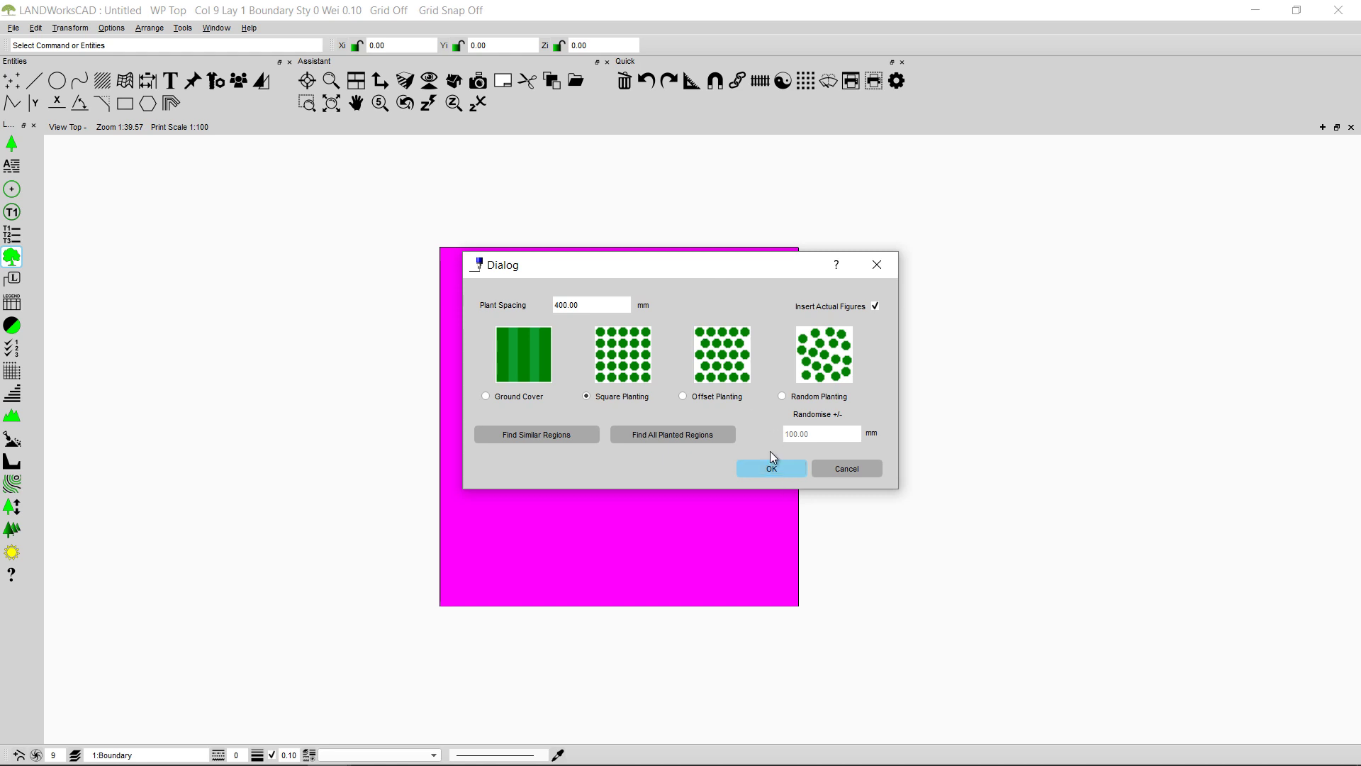
pyautogui.click(772, 469)
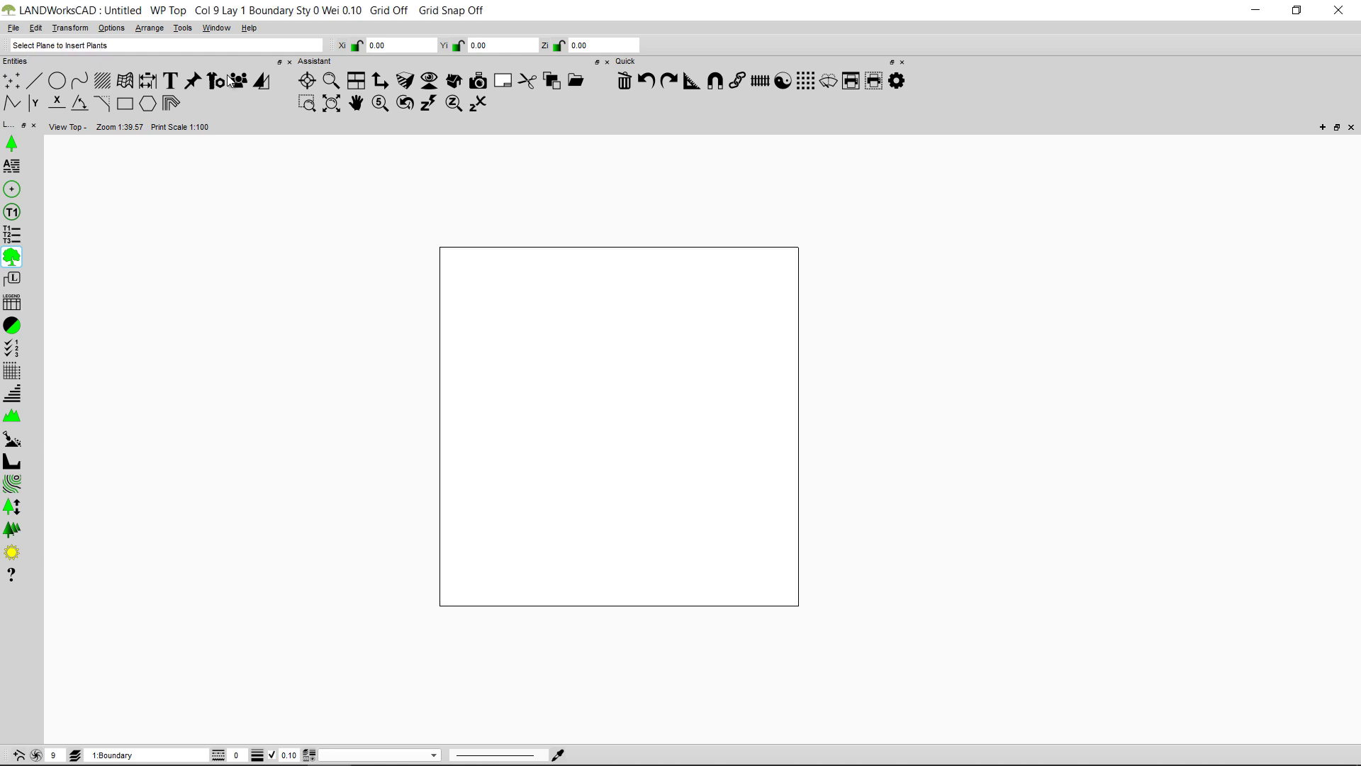
# - Replace the square plane's planting with the 400 mm square grid
pyautogui.click(725, 322)
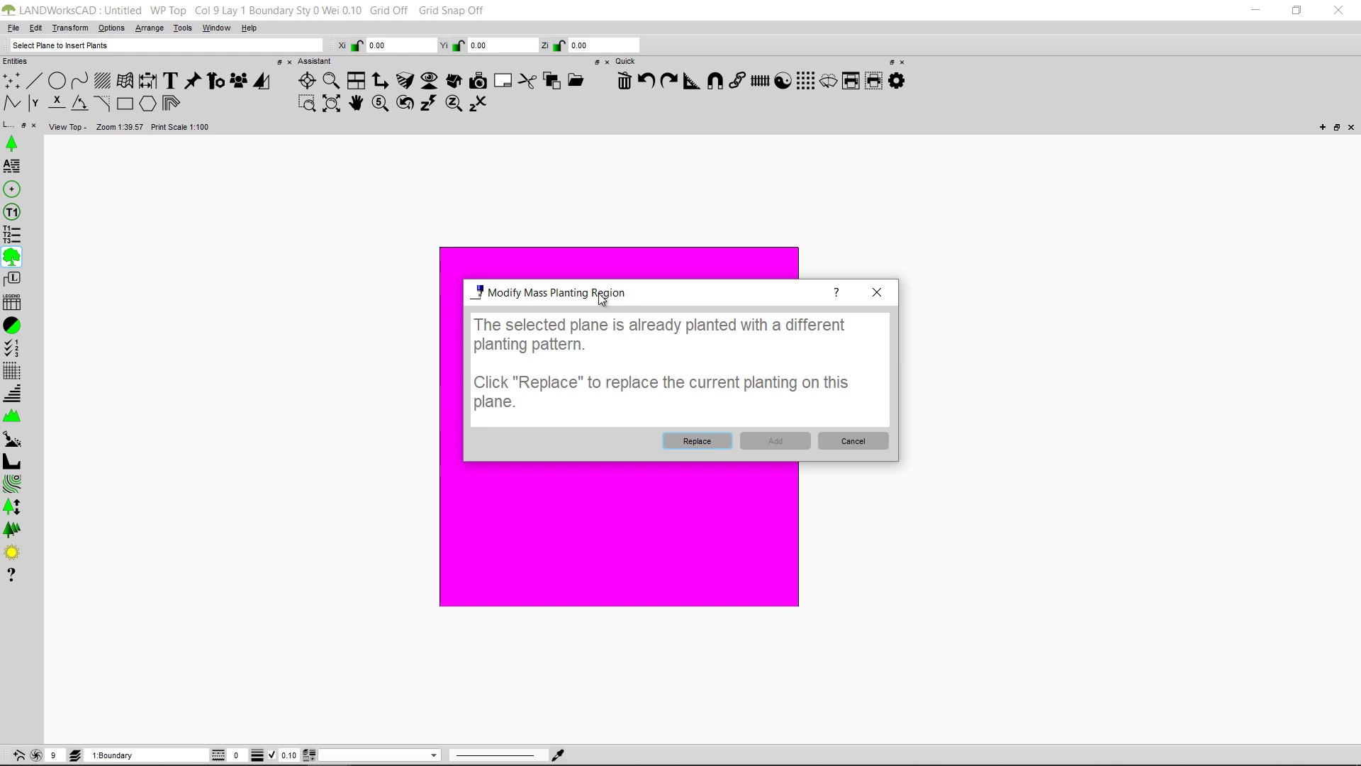
pyautogui.click(708, 441)
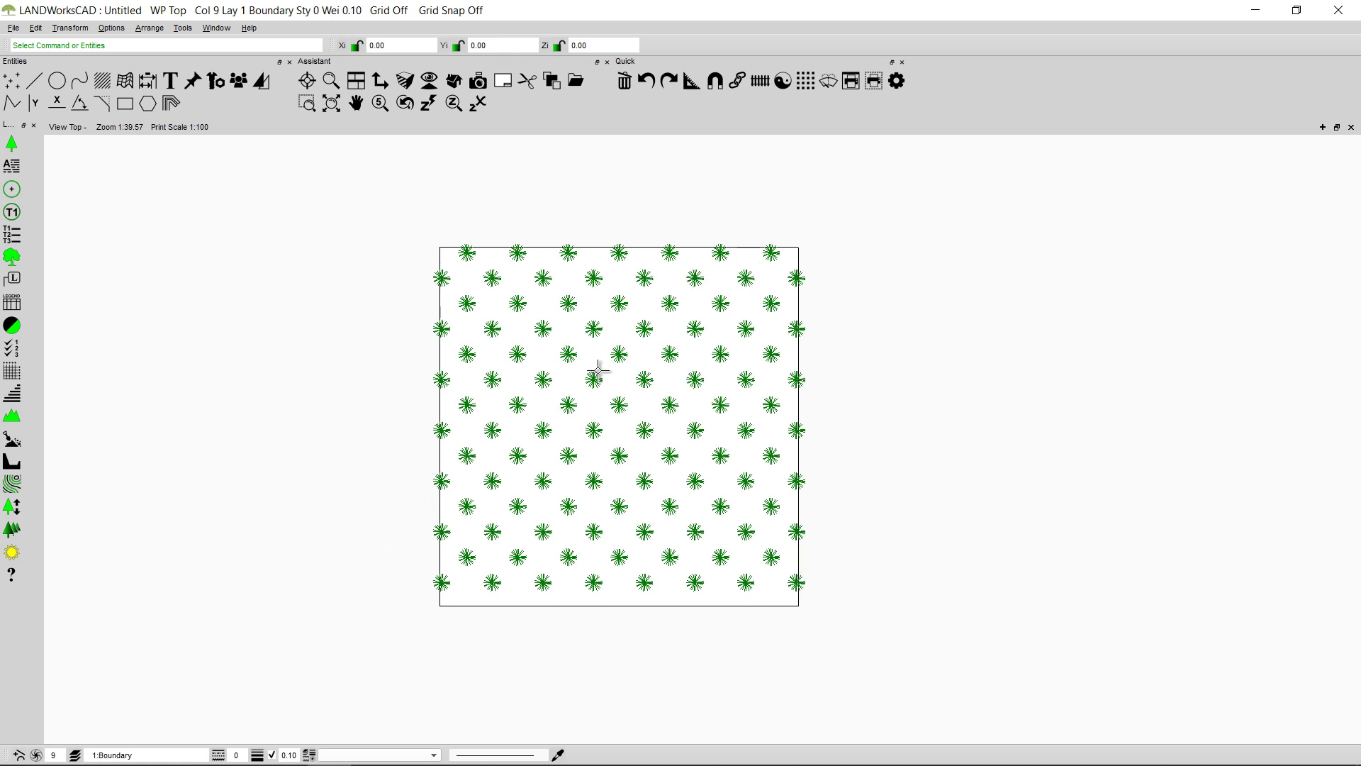
pyautogui.click(619, 303)
# - Check the plane's Mass Planting Verify data showing 105 plants, then close it unchanged
pyautogui.click(670, 278)
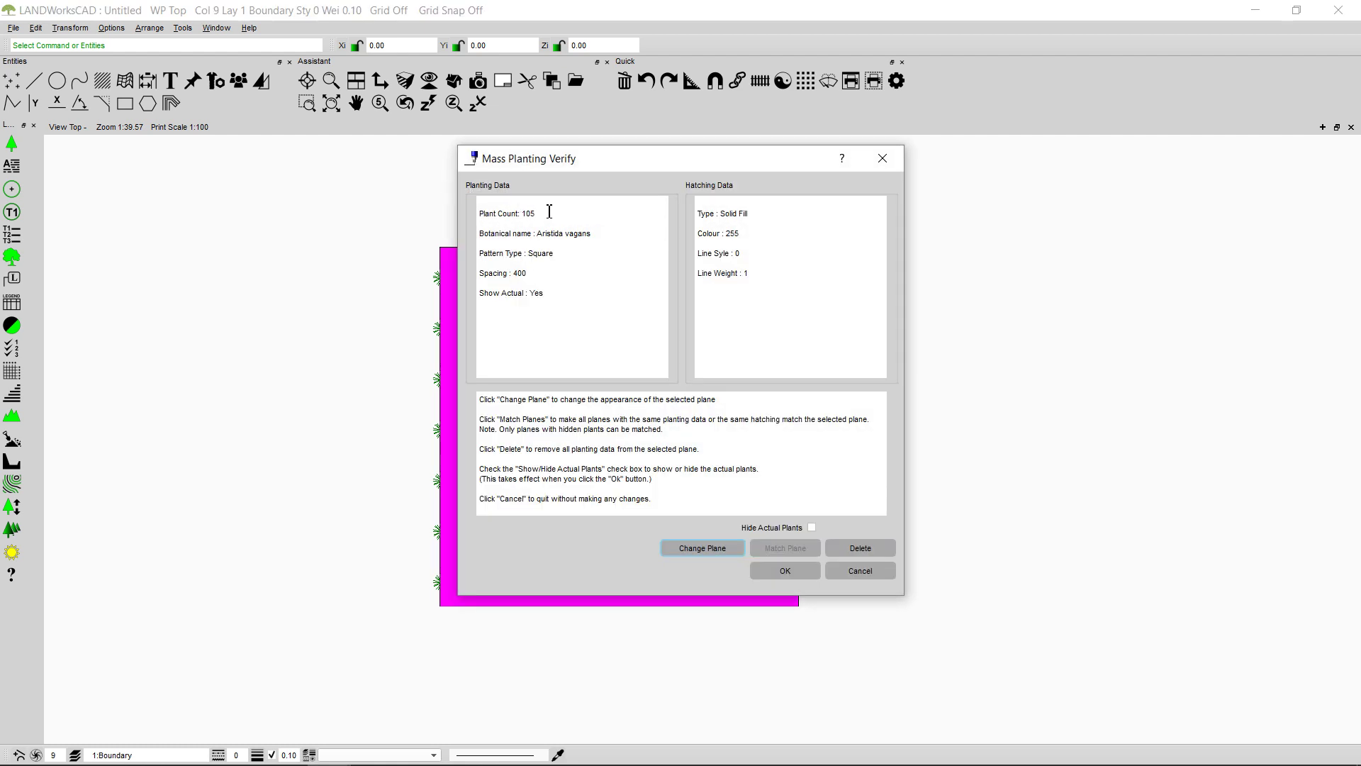
pyautogui.click(883, 158)
pyautogui.click(796, 330)
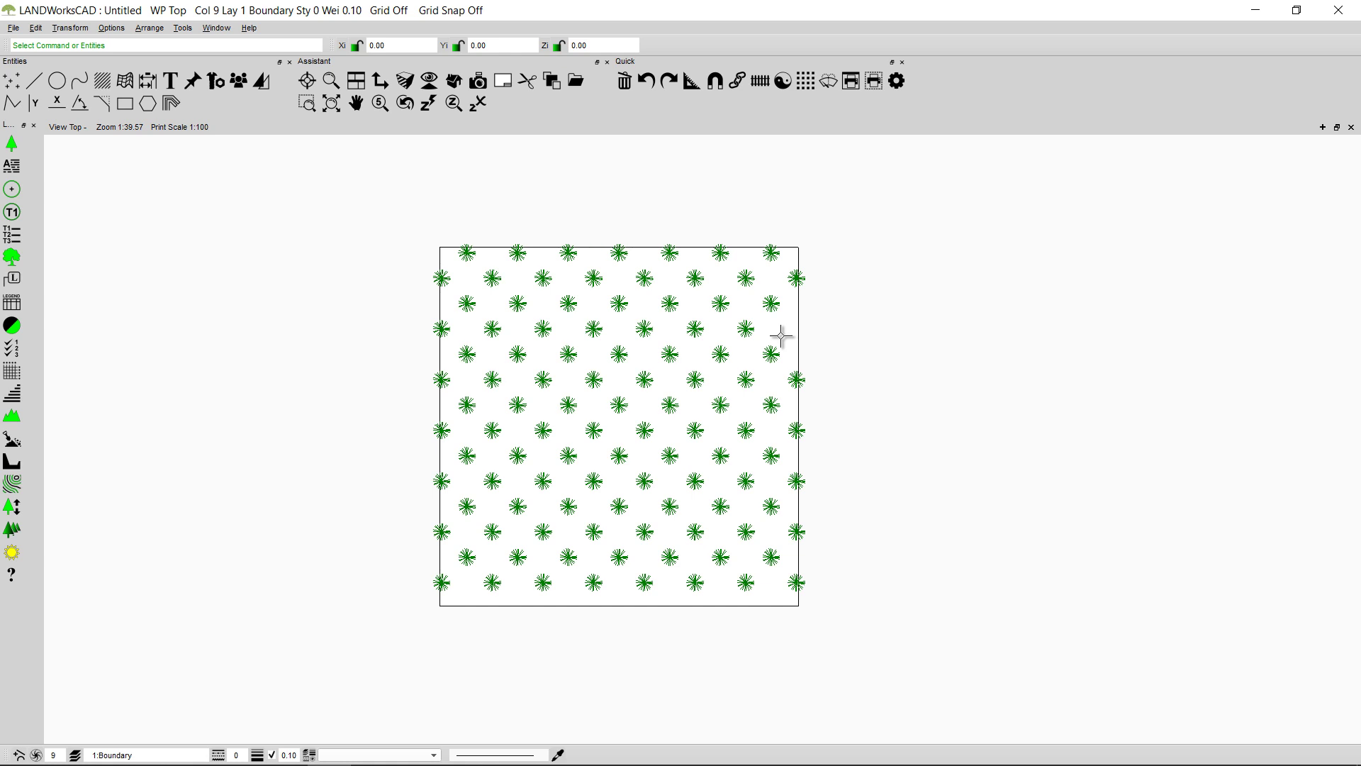
pyautogui.click(719, 278)
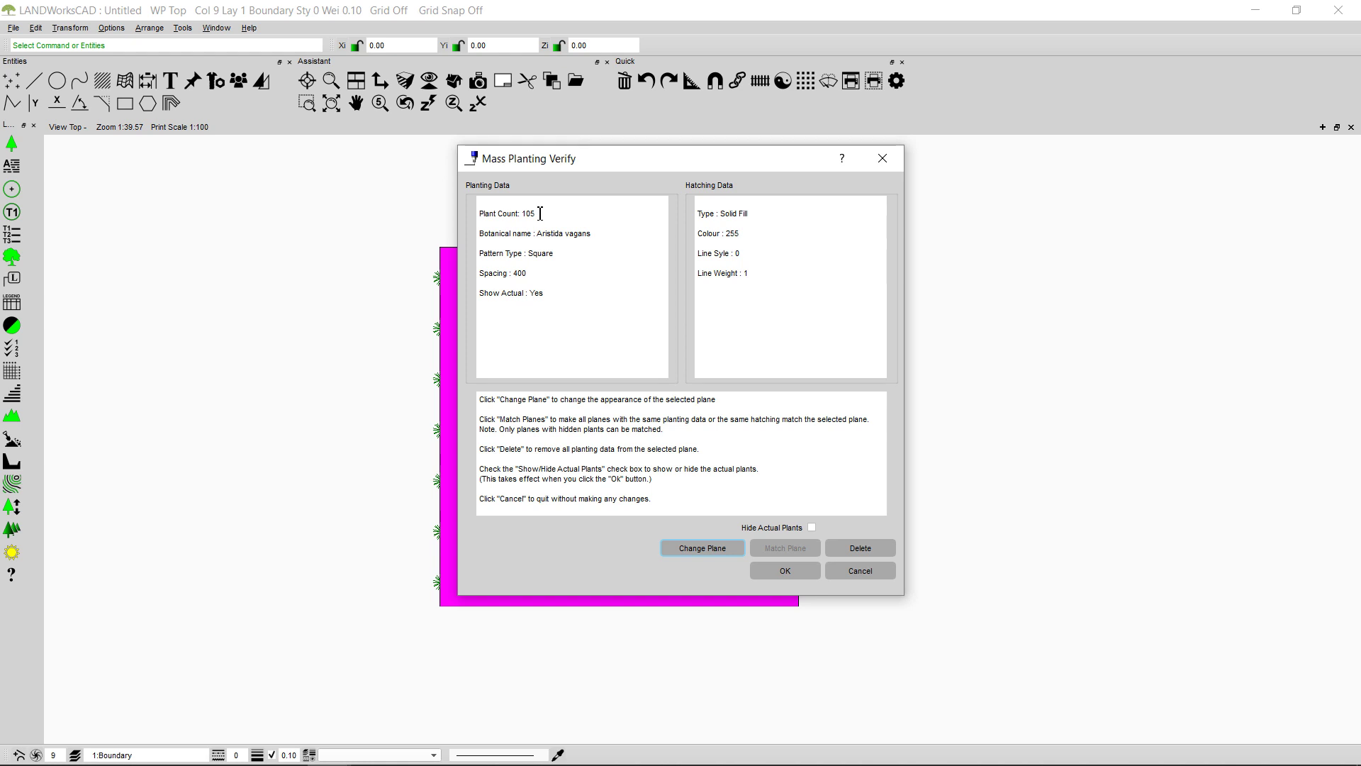
pyautogui.click(862, 571)
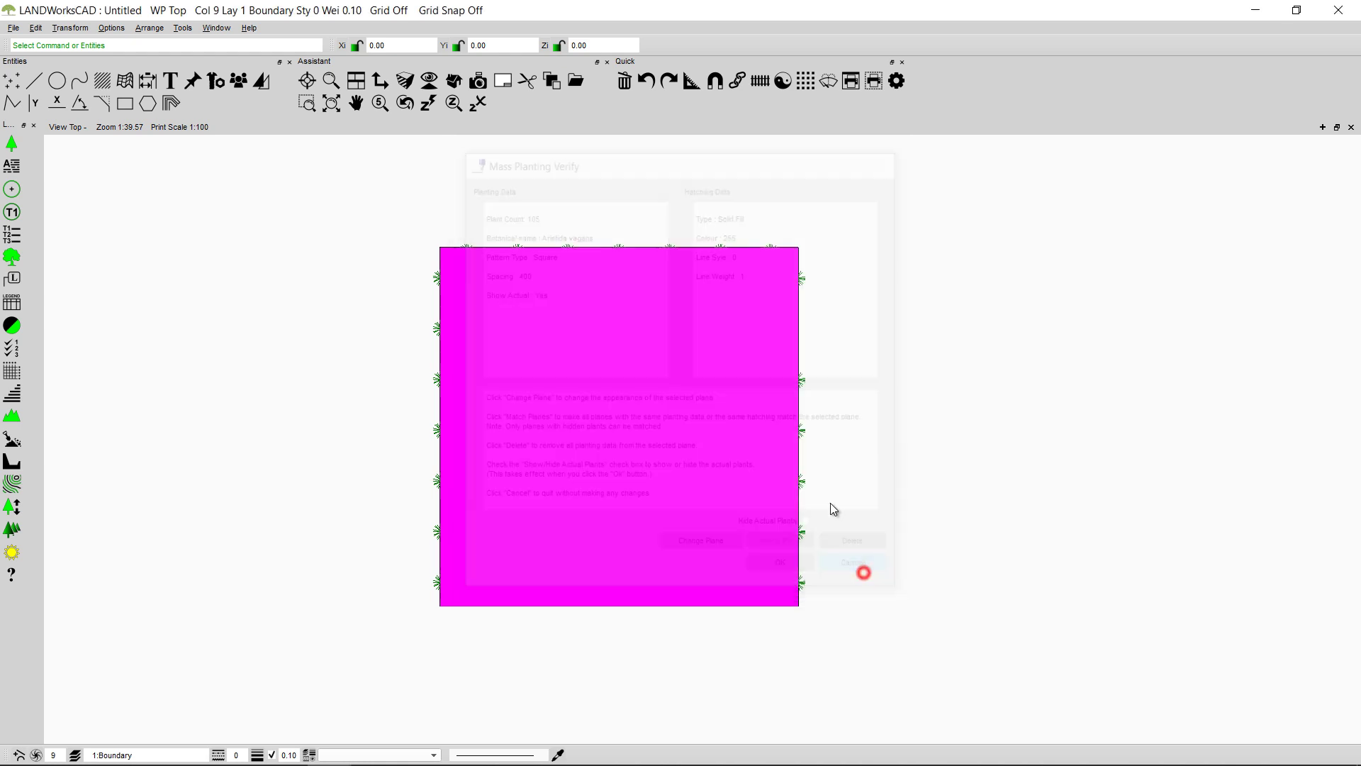
# - Set the Aristida vagans region planting pattern to Offset Planting
pyautogui.click(844, 382)
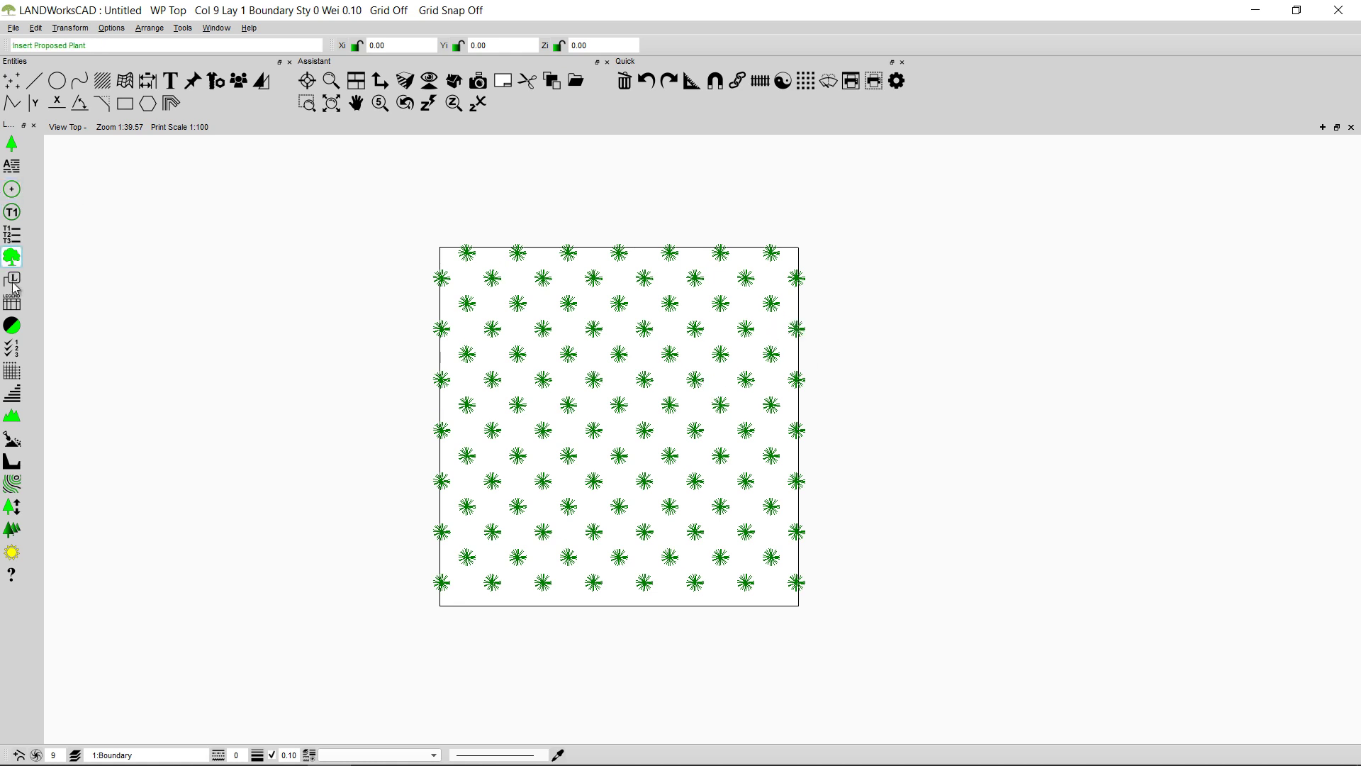
pyautogui.click(6, 258)
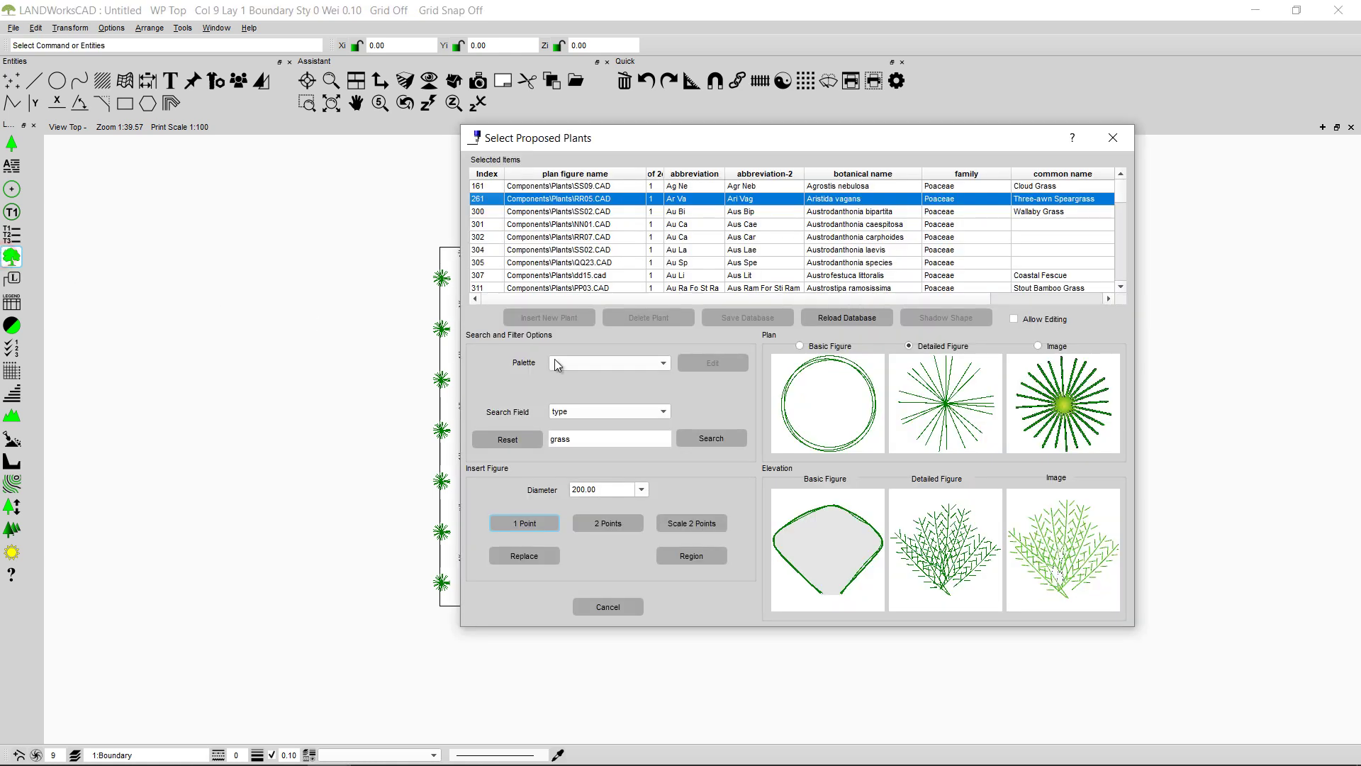
pyautogui.click(695, 558)
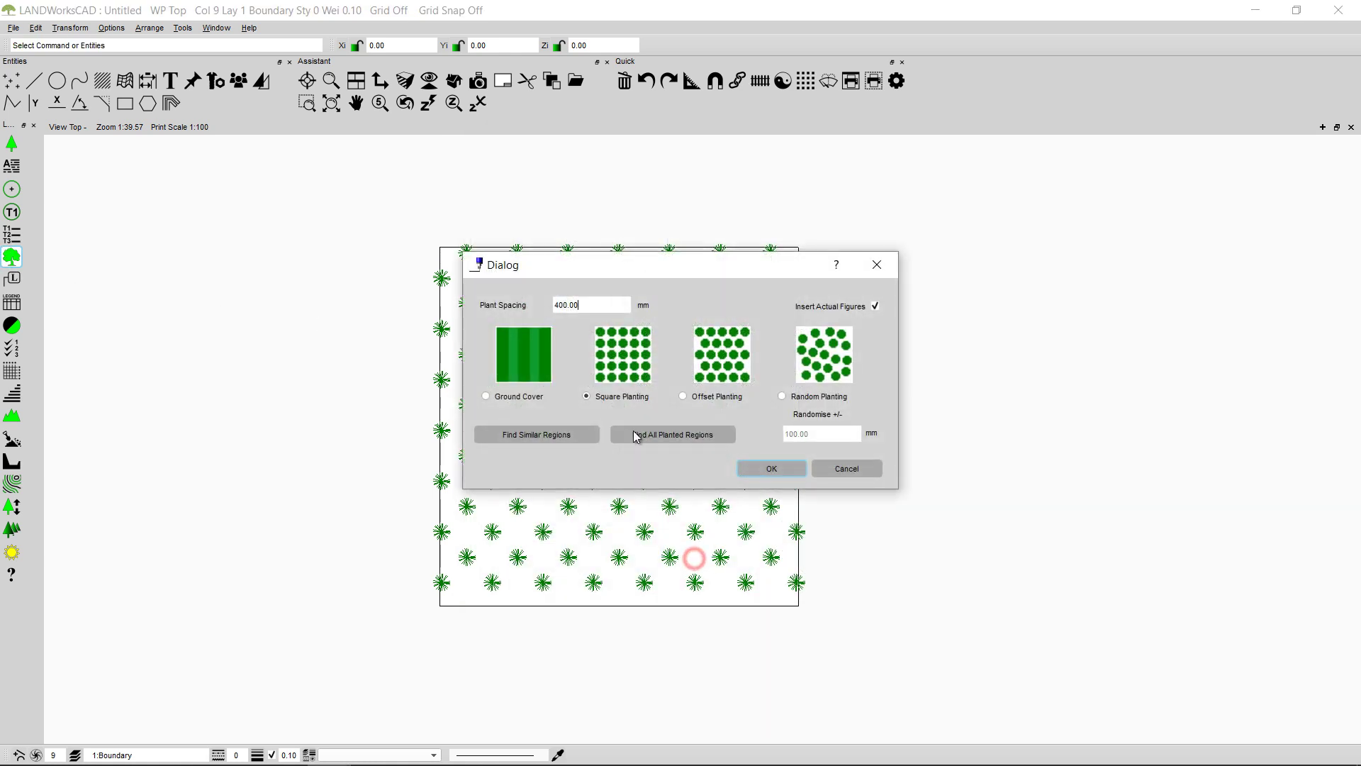
pyautogui.click(682, 397)
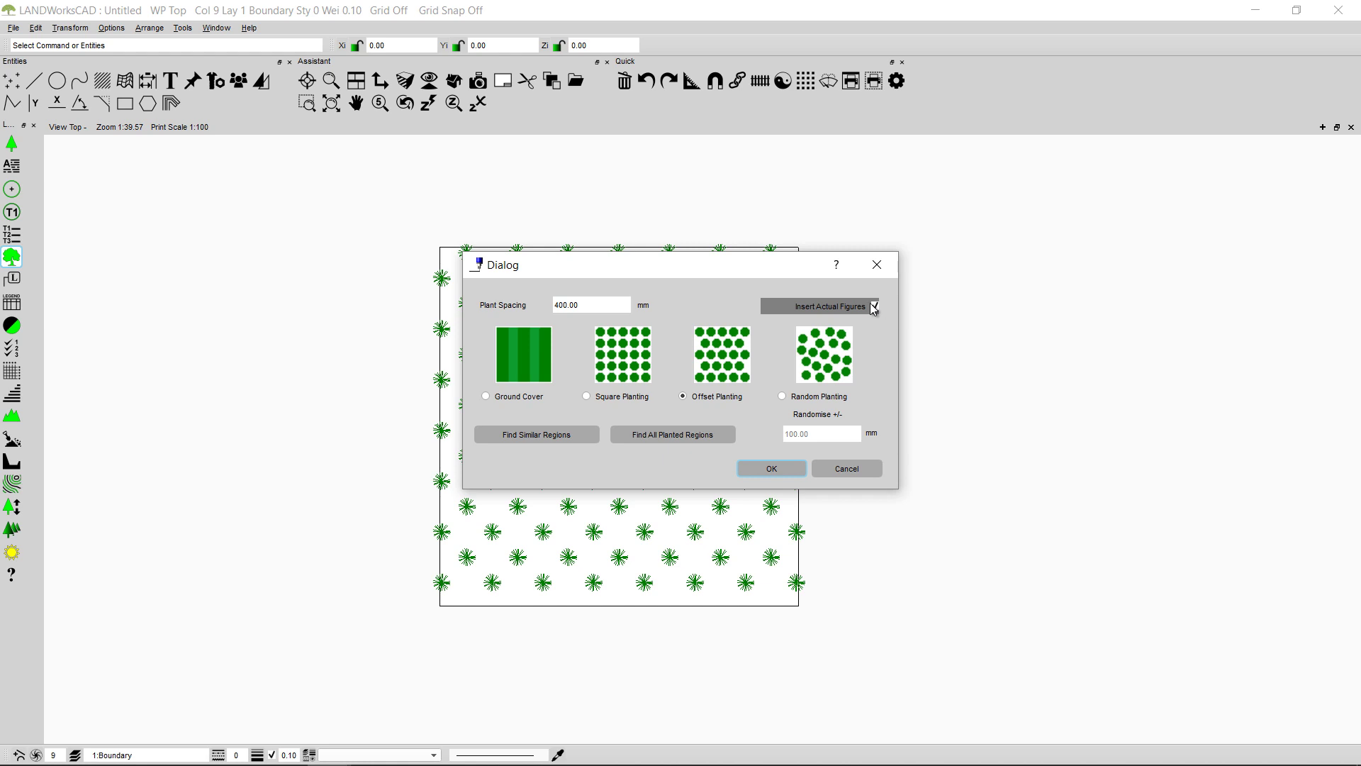
pyautogui.click(793, 468)
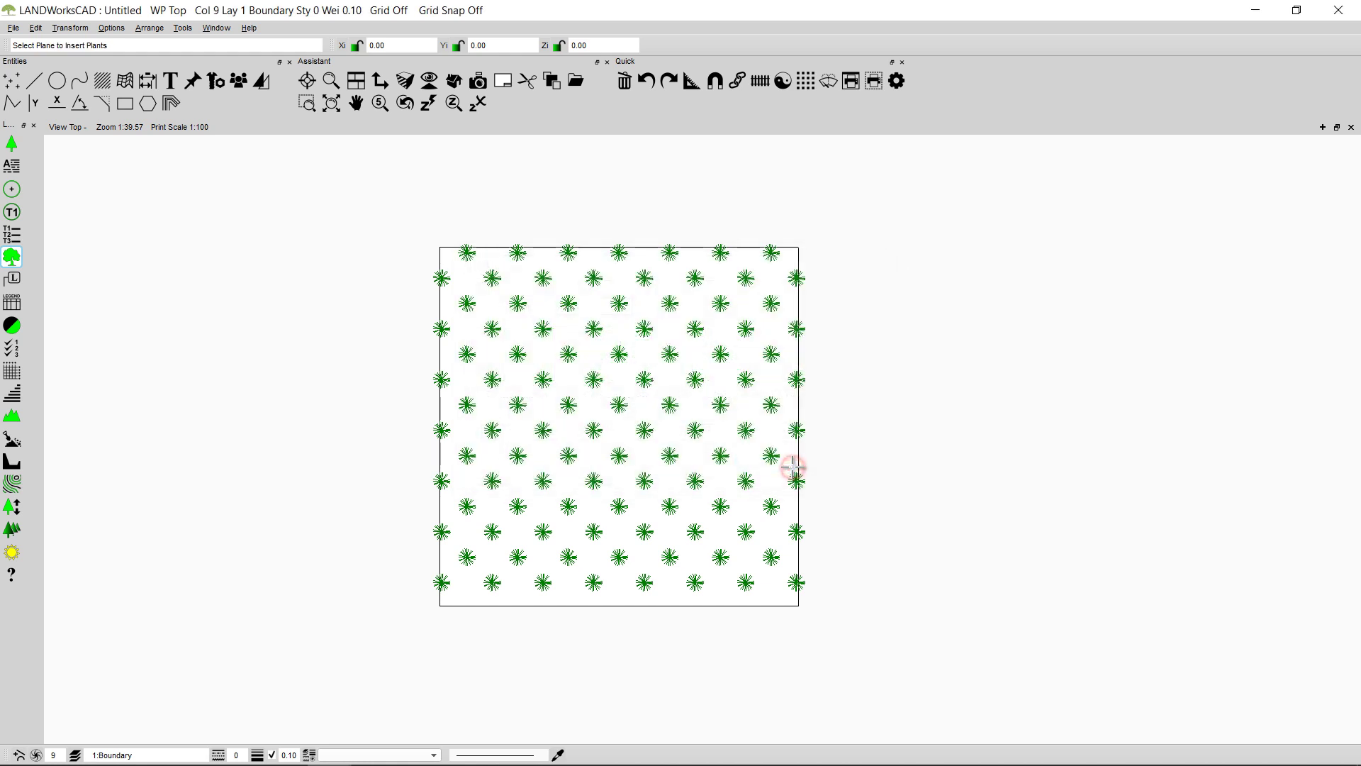
# - Replace the plane's square-grid planting with the offset pattern
pyautogui.click(576, 275)
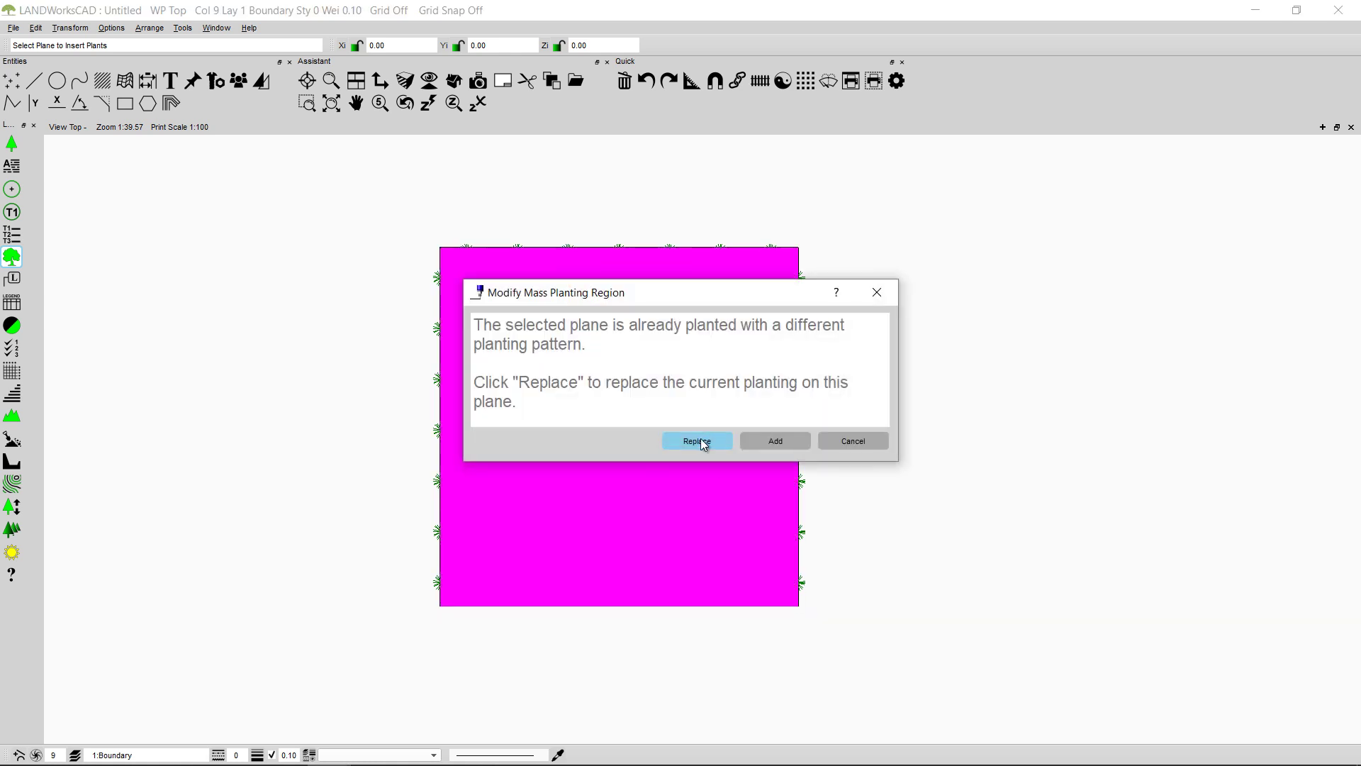
pyautogui.click(699, 441)
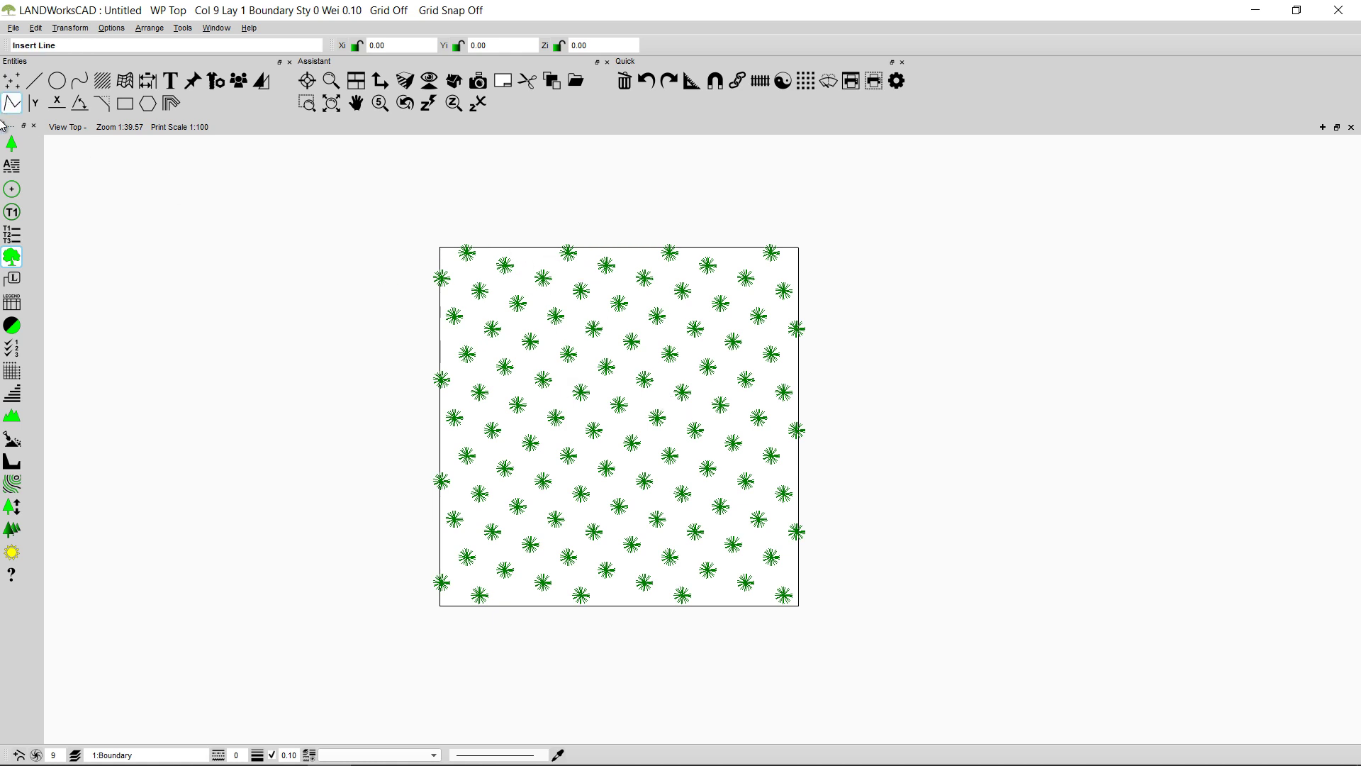
pyautogui.click(11, 259)
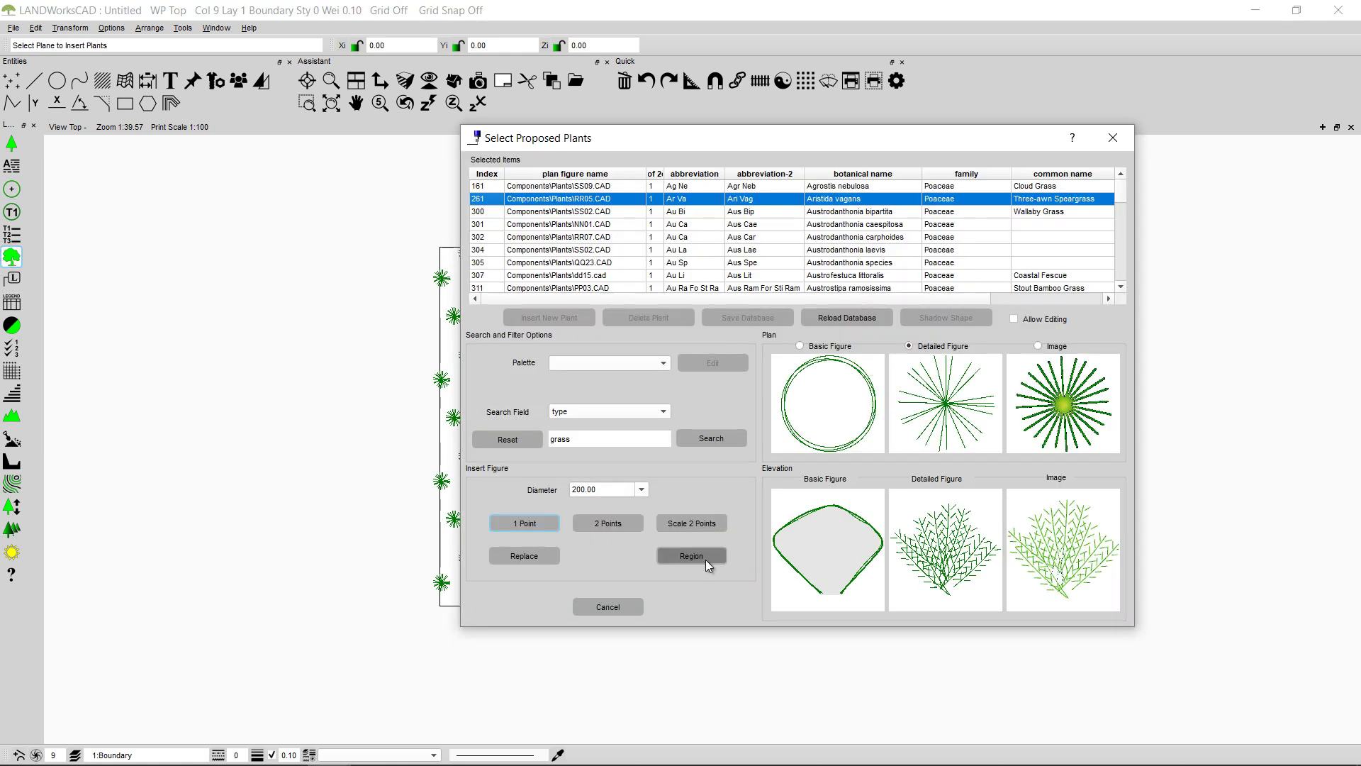
# - Replace the plane's offset planting with Random Planting, randomised by 100 mm
pyautogui.click(706, 563)
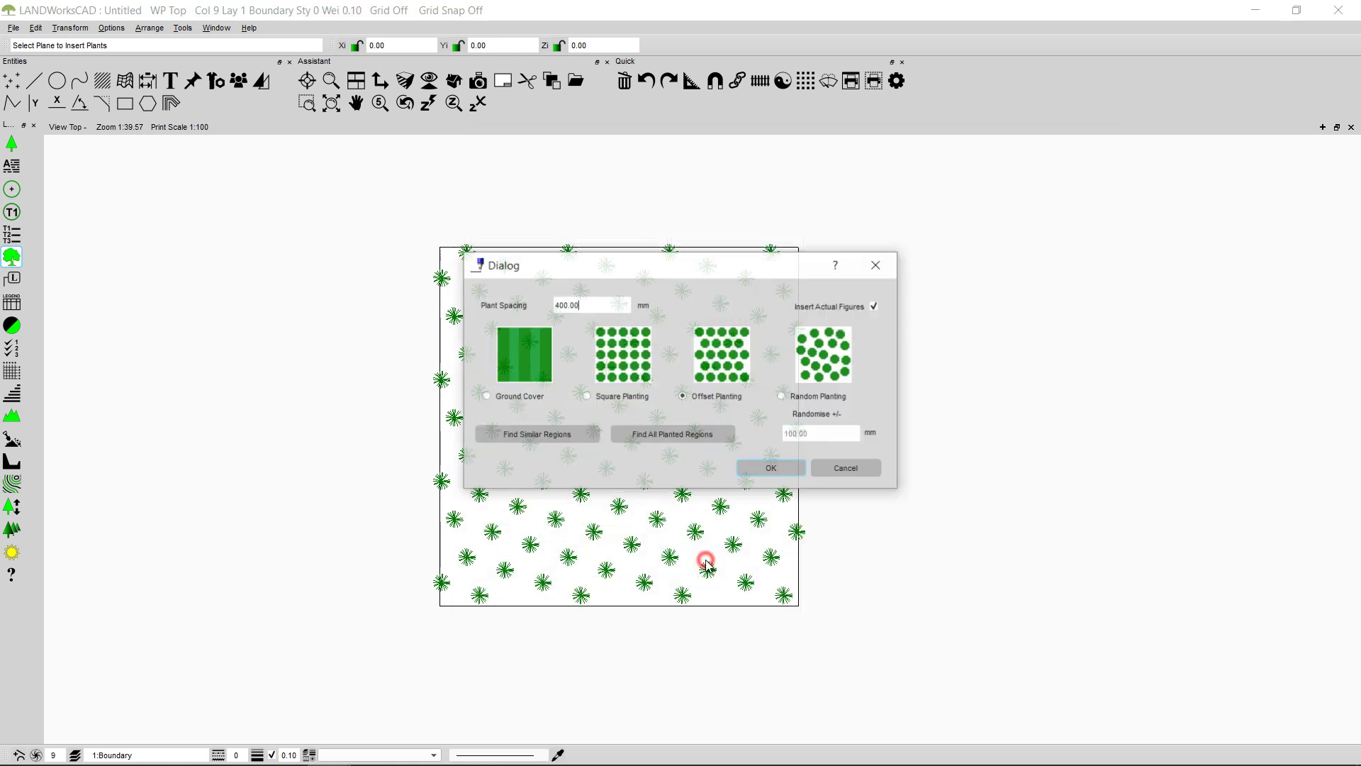
pyautogui.click(790, 395)
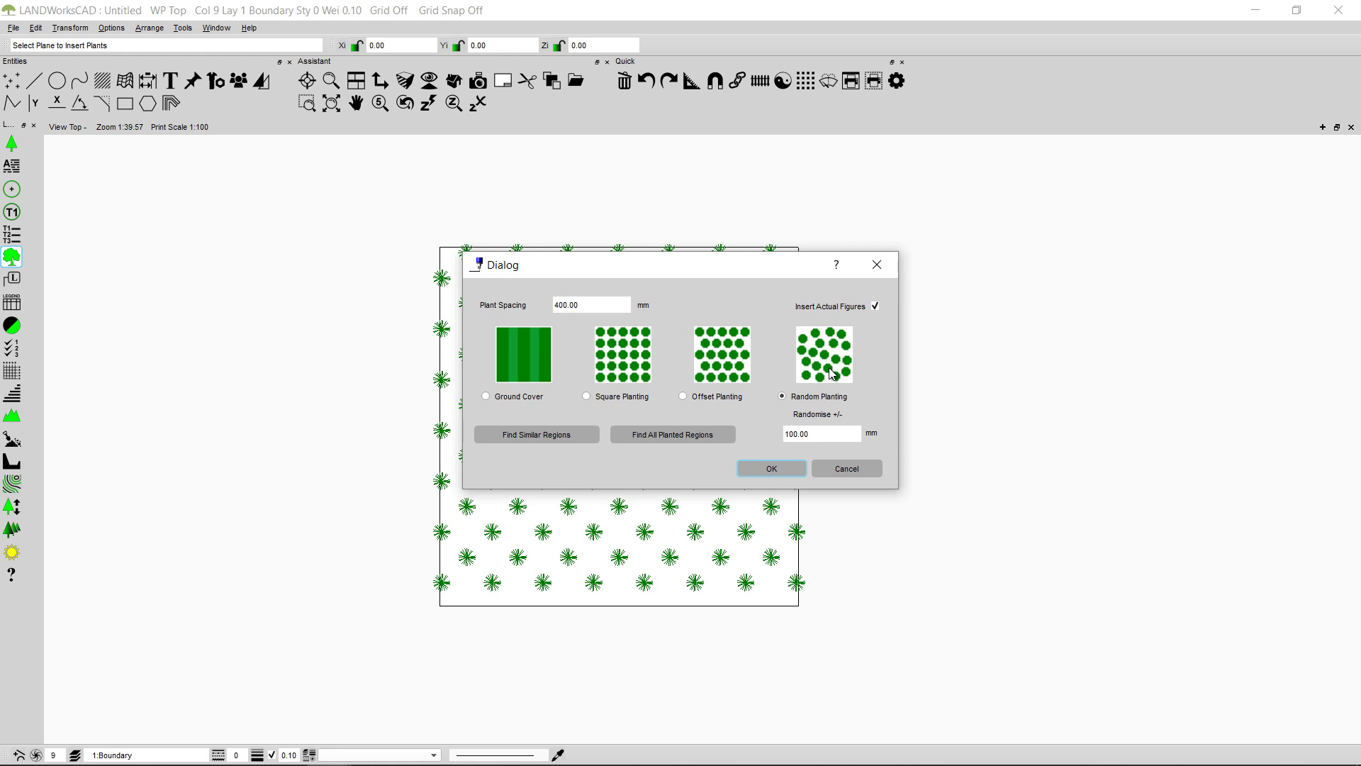
pyautogui.click(773, 470)
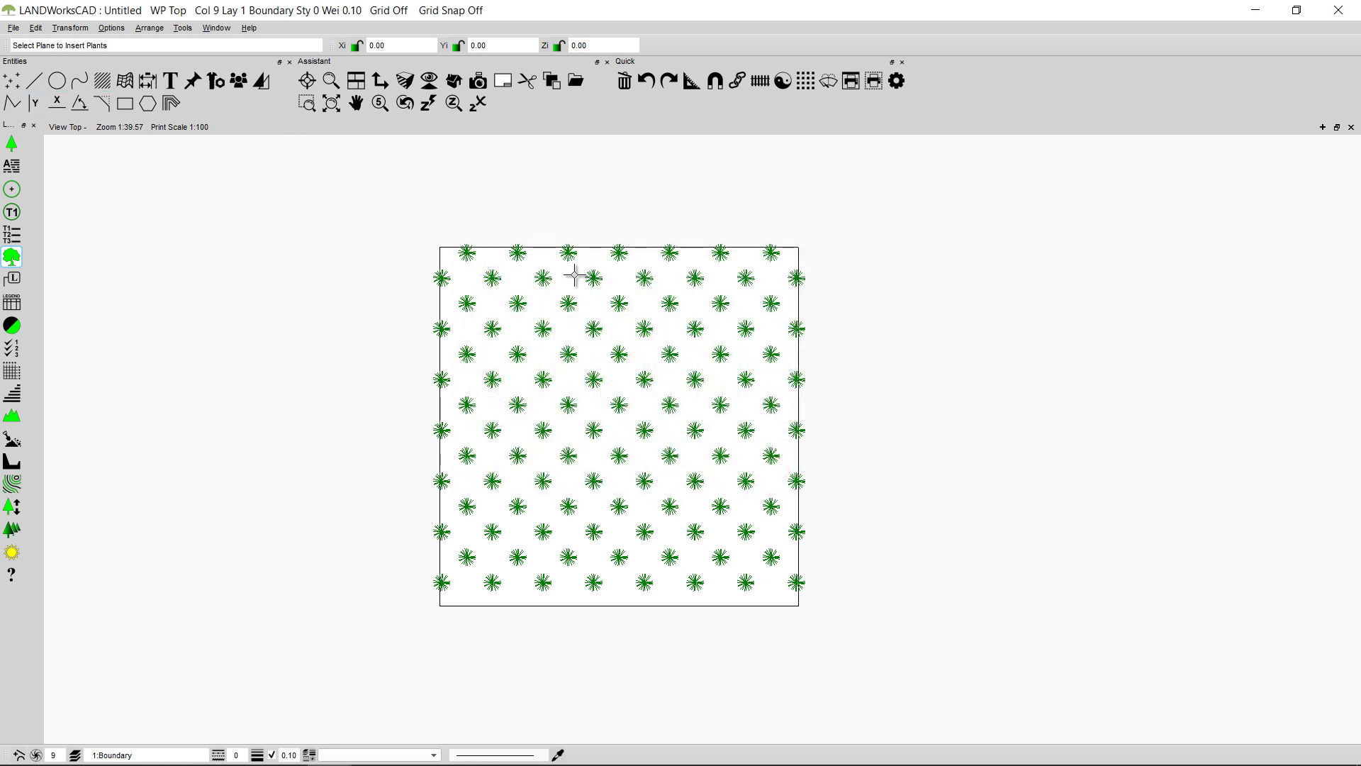
pyautogui.click(576, 275)
pyautogui.click(702, 443)
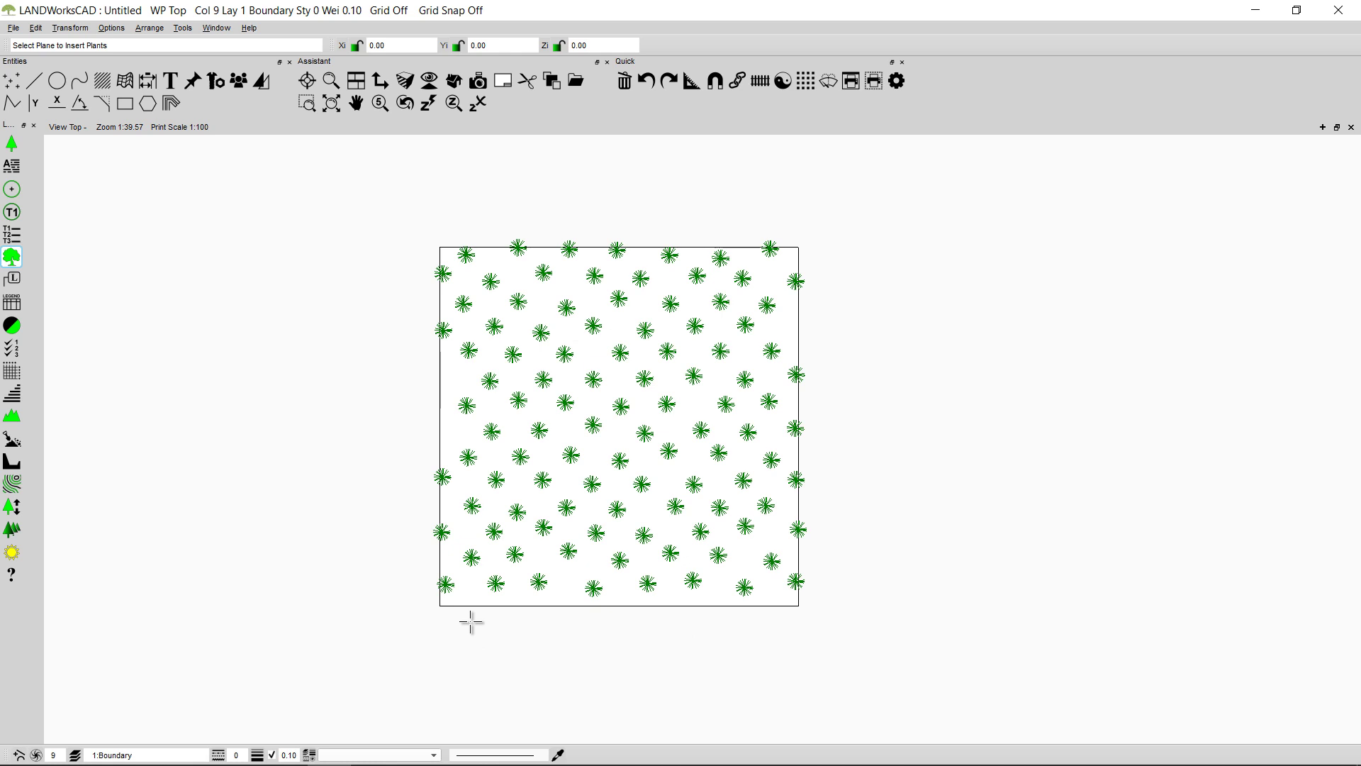
pyautogui.press('Escape')
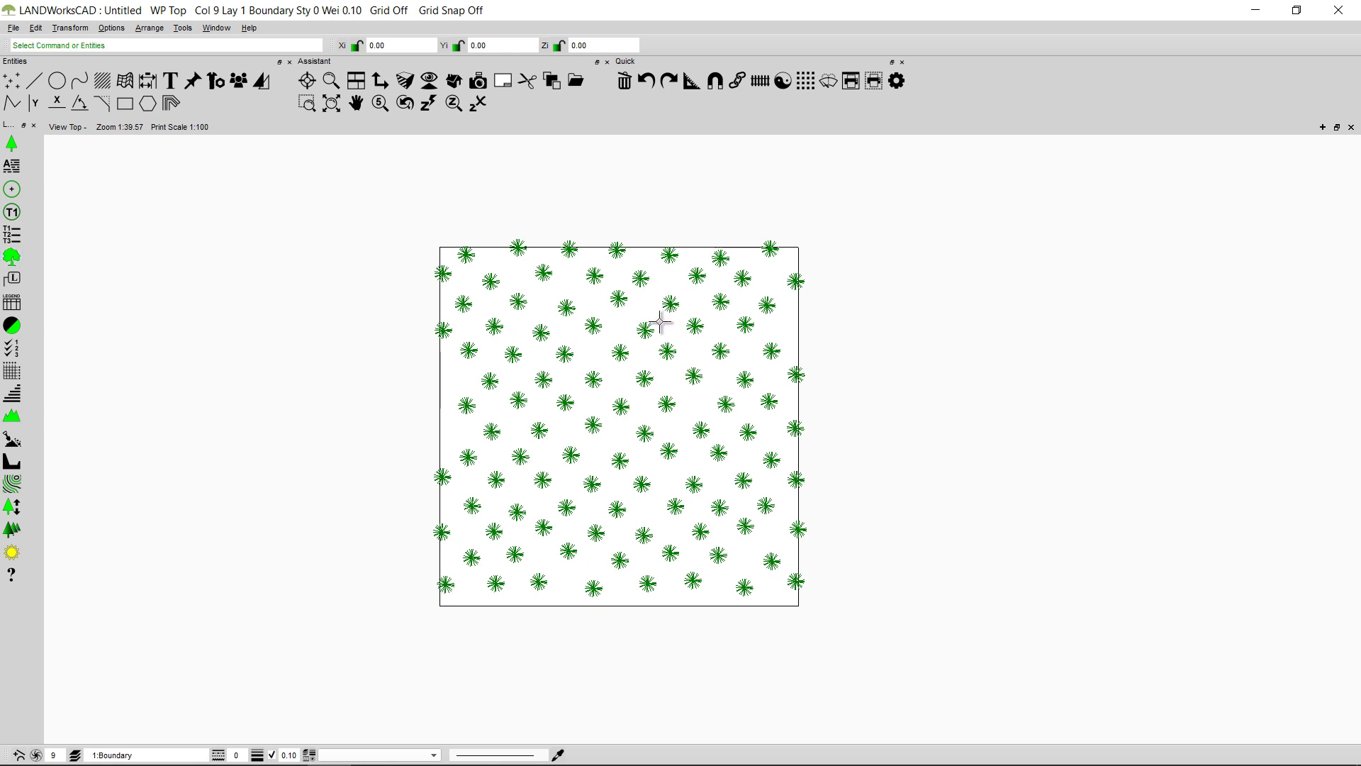
pyautogui.click(10, 280)
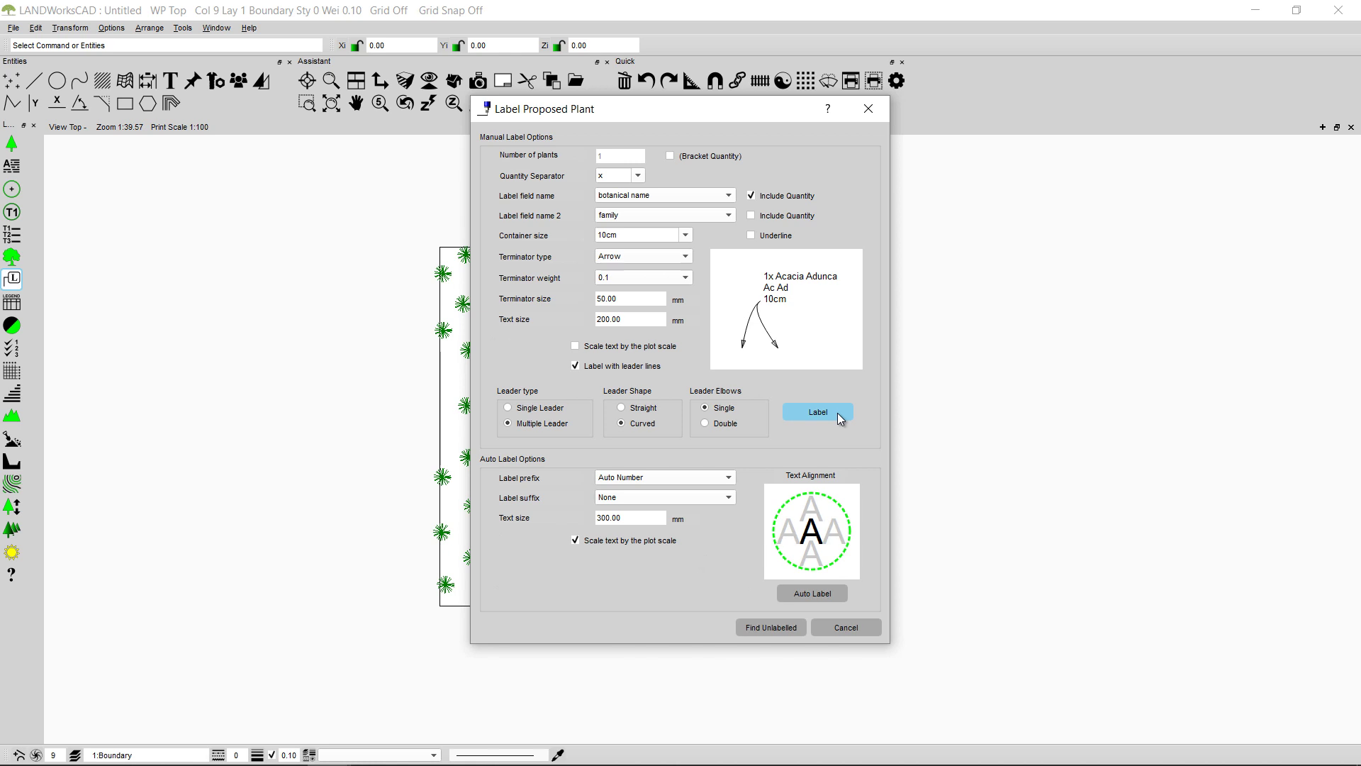
pyautogui.click(838, 413)
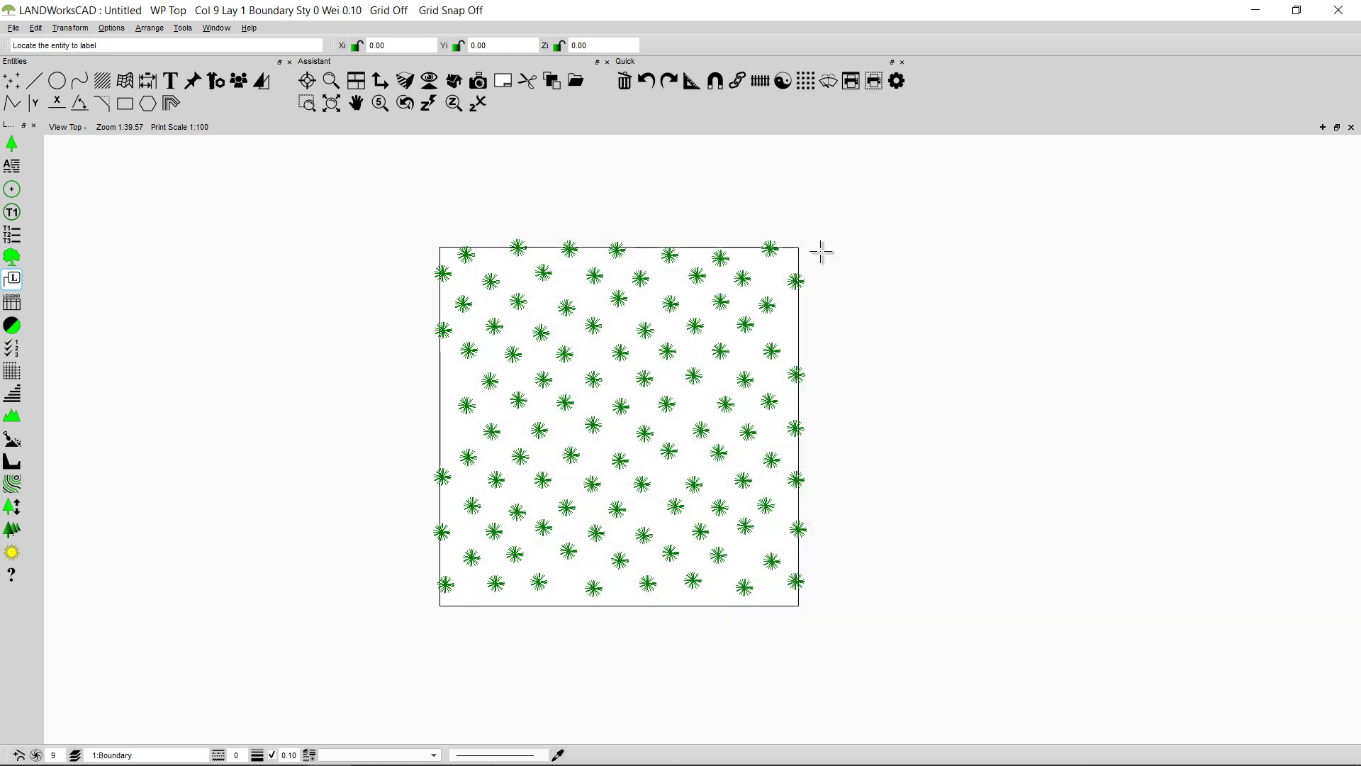
pyautogui.click(776, 324)
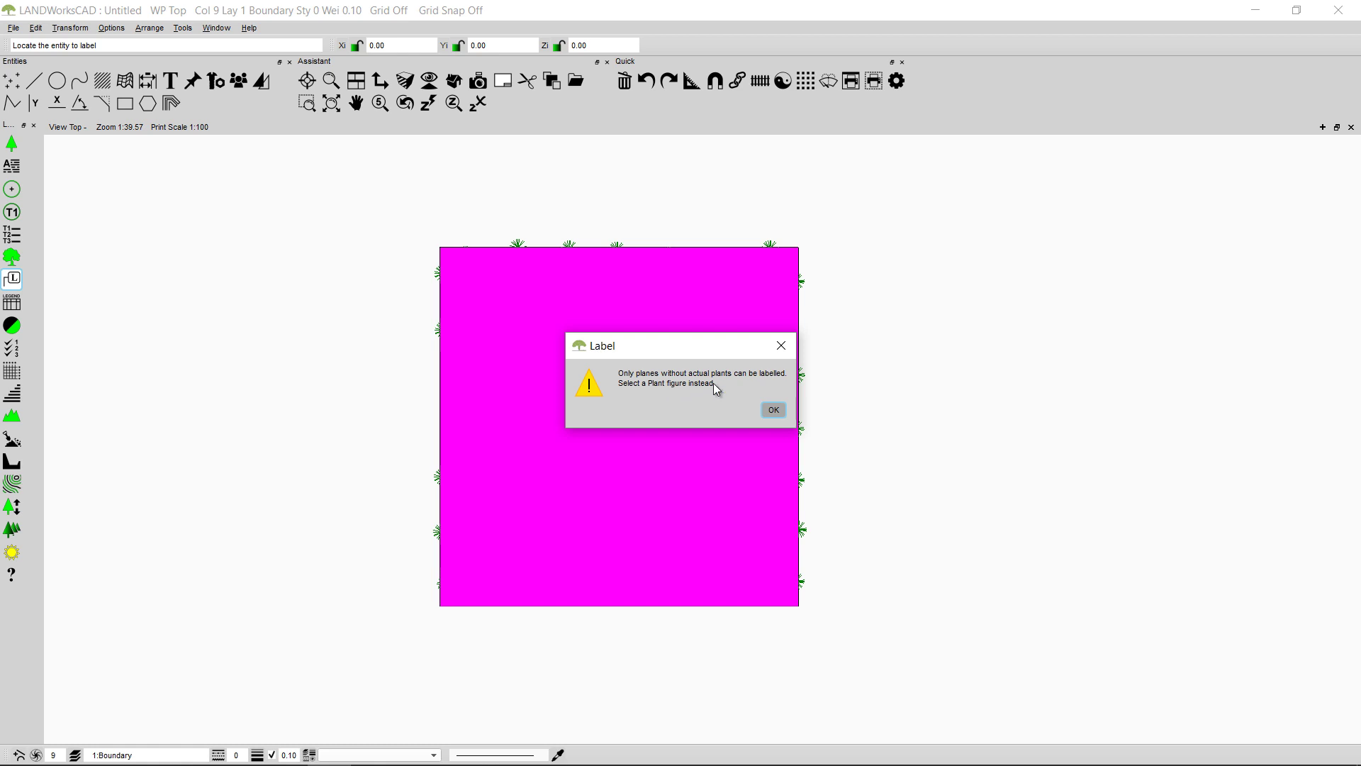
pyautogui.click(774, 411)
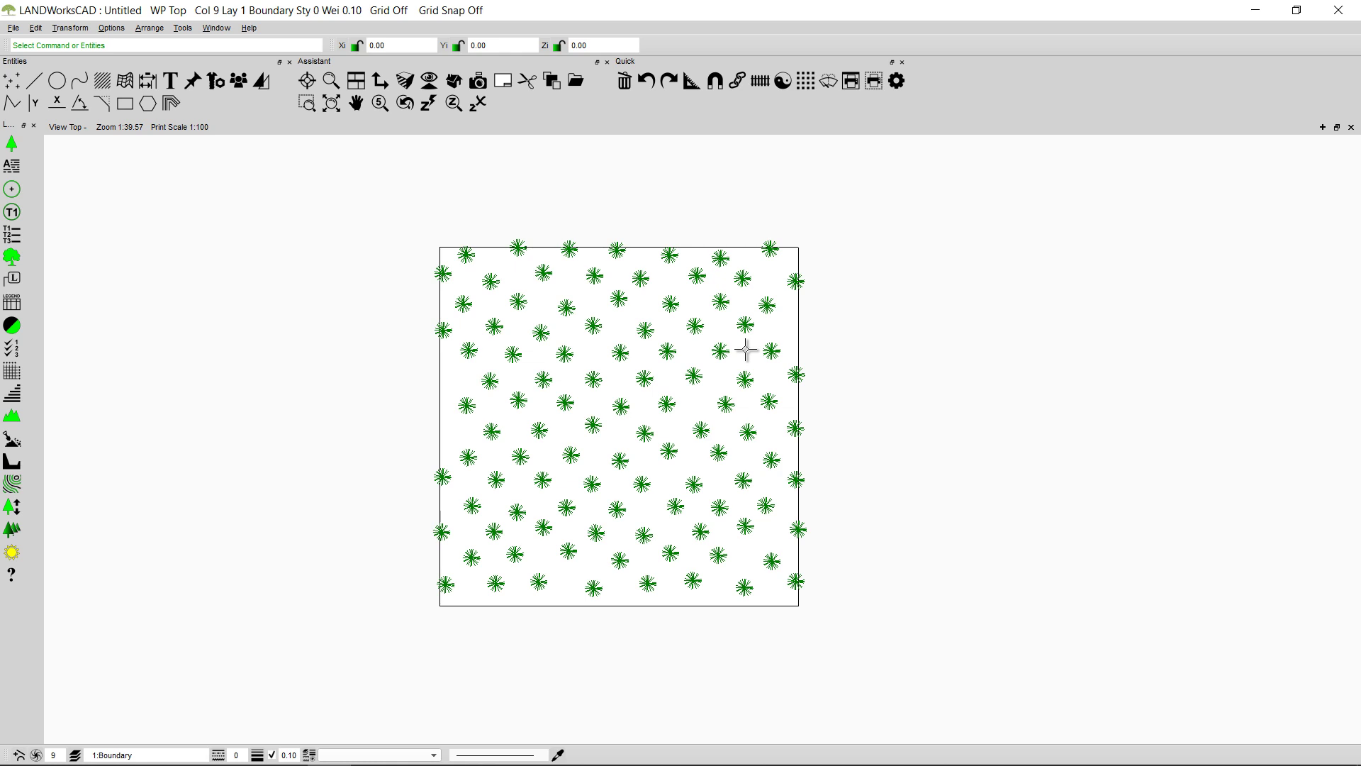
# - Replant the plane randomly without actual figures and open Mass Planting Verify showing 103 plants
pyautogui.click(14, 260)
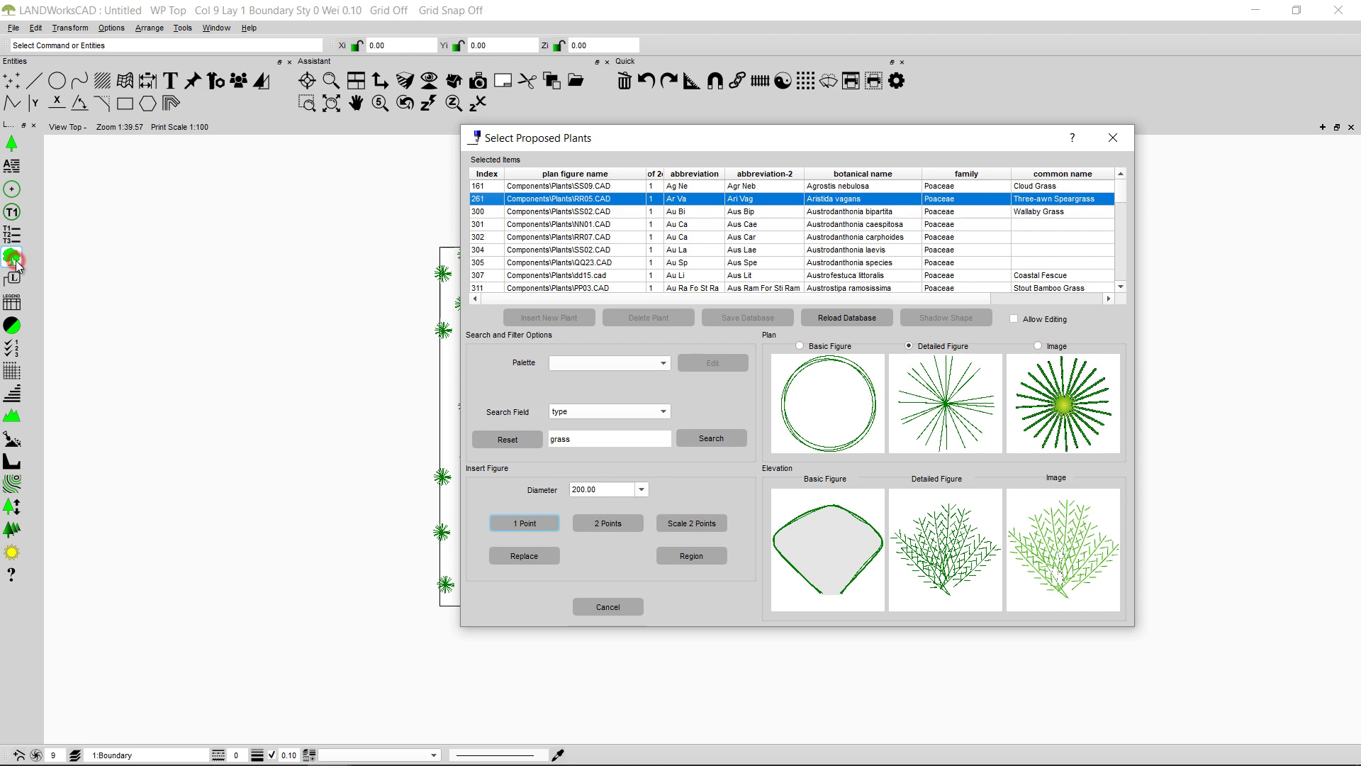
pyautogui.click(692, 556)
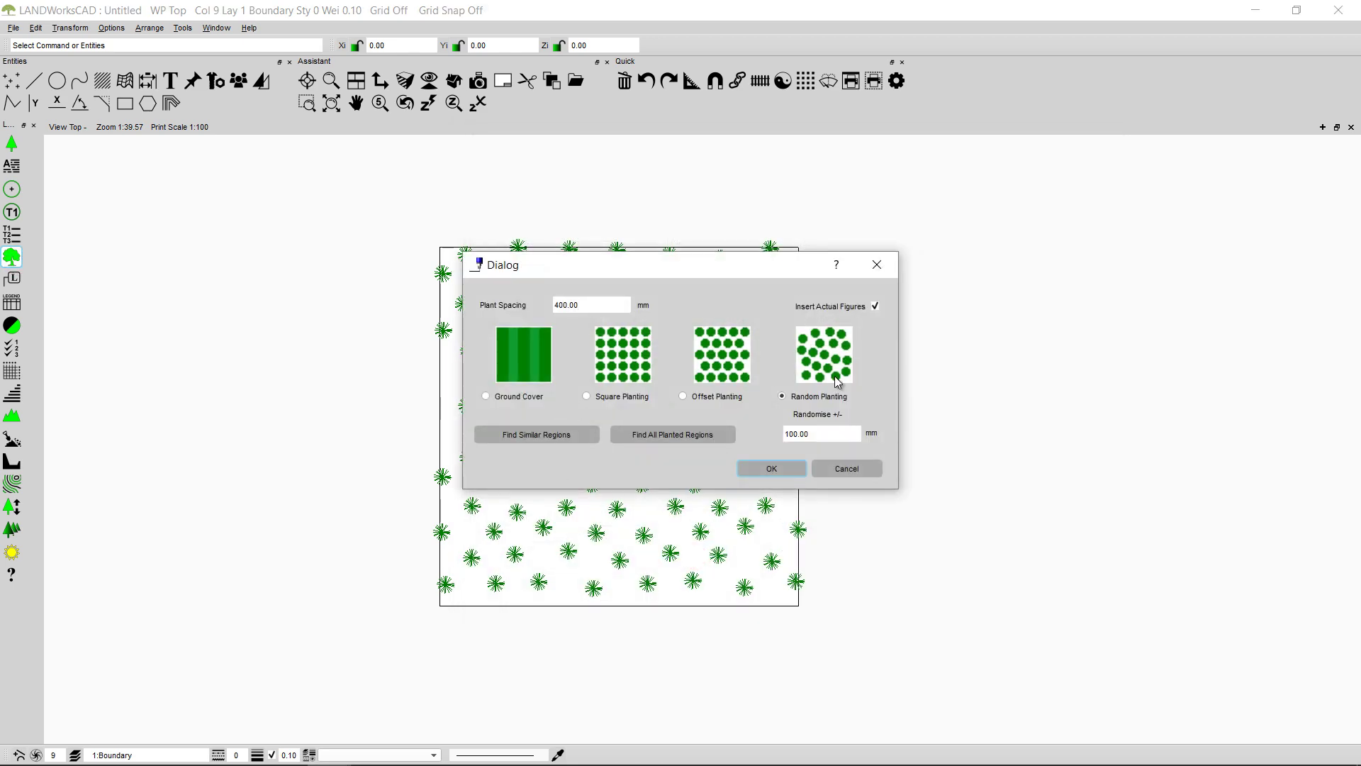
pyautogui.click(876, 306)
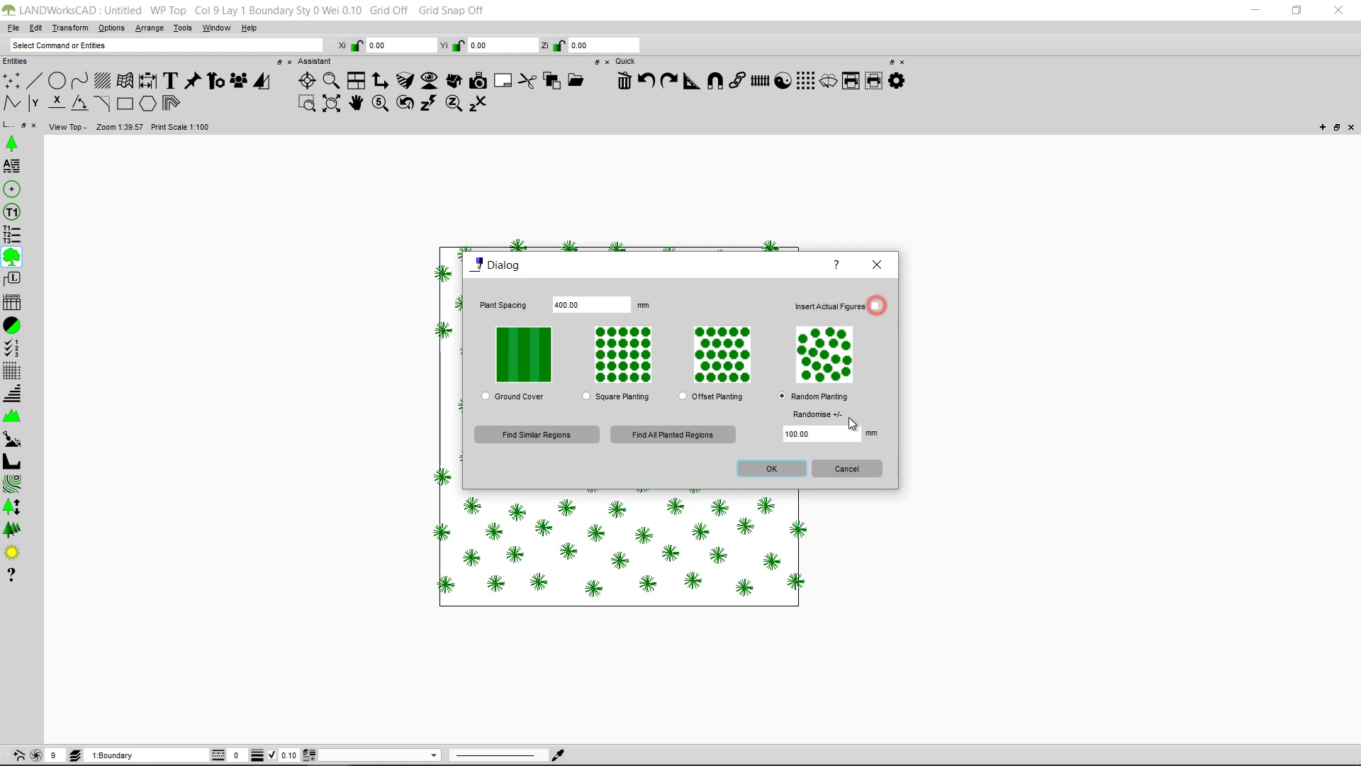
pyautogui.click(786, 469)
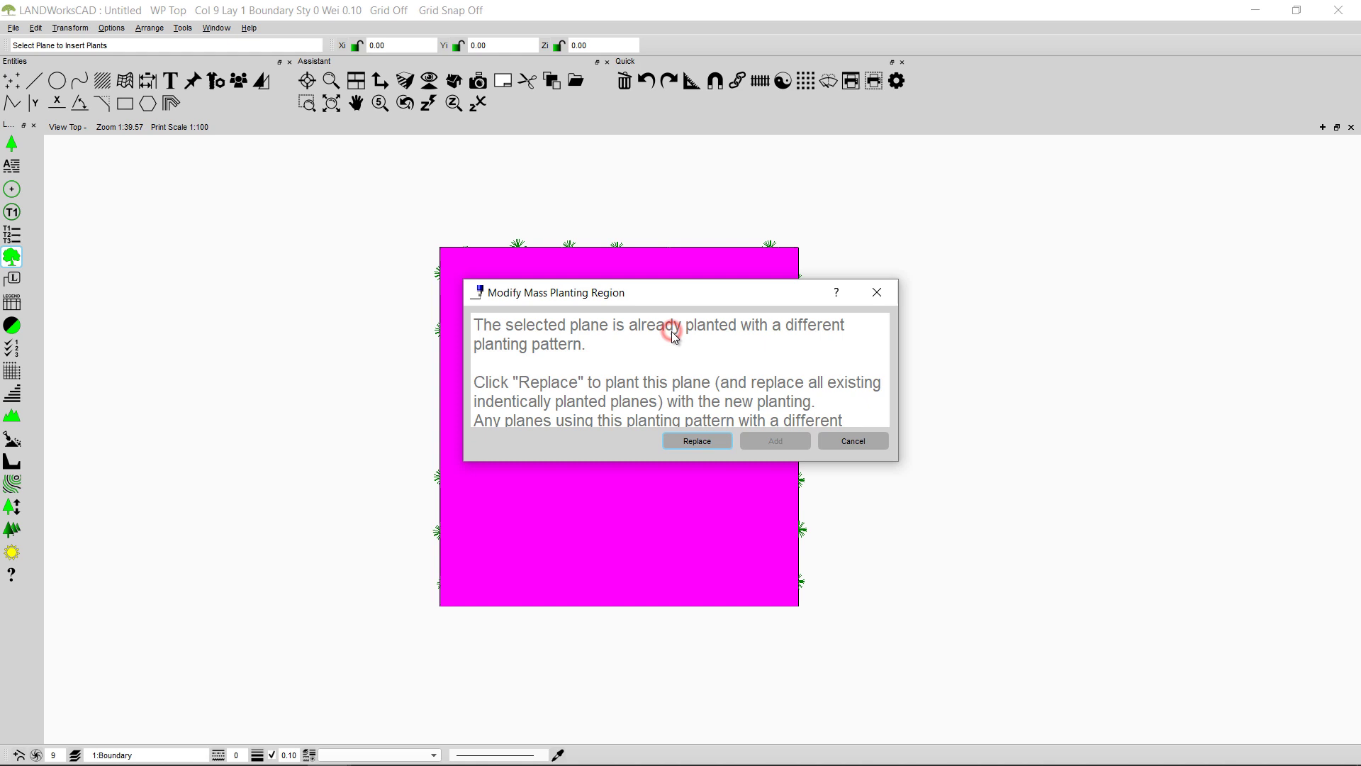
pyautogui.click(702, 445)
pyautogui.click(787, 408)
pyautogui.click(724, 305)
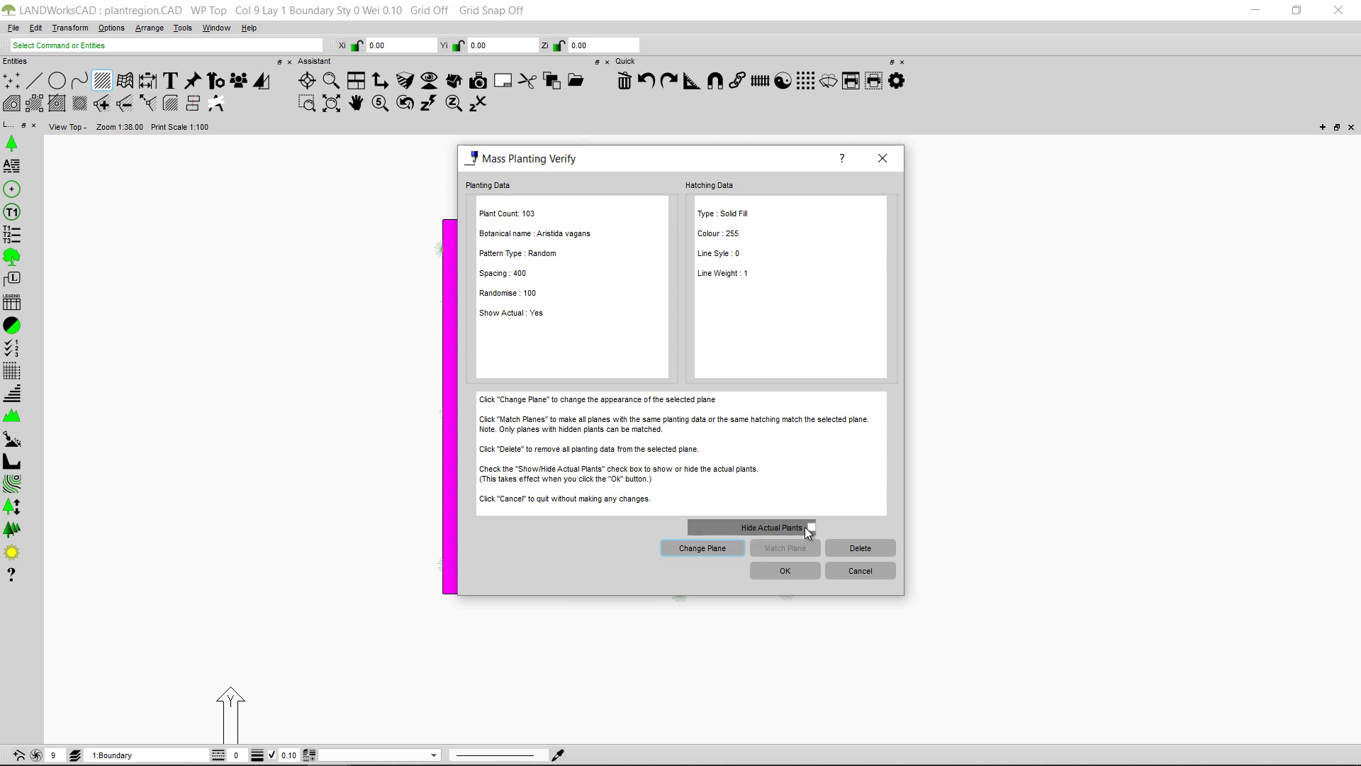
# - Hide the actual plant symbols in the square's planting
pyautogui.click(812, 527)
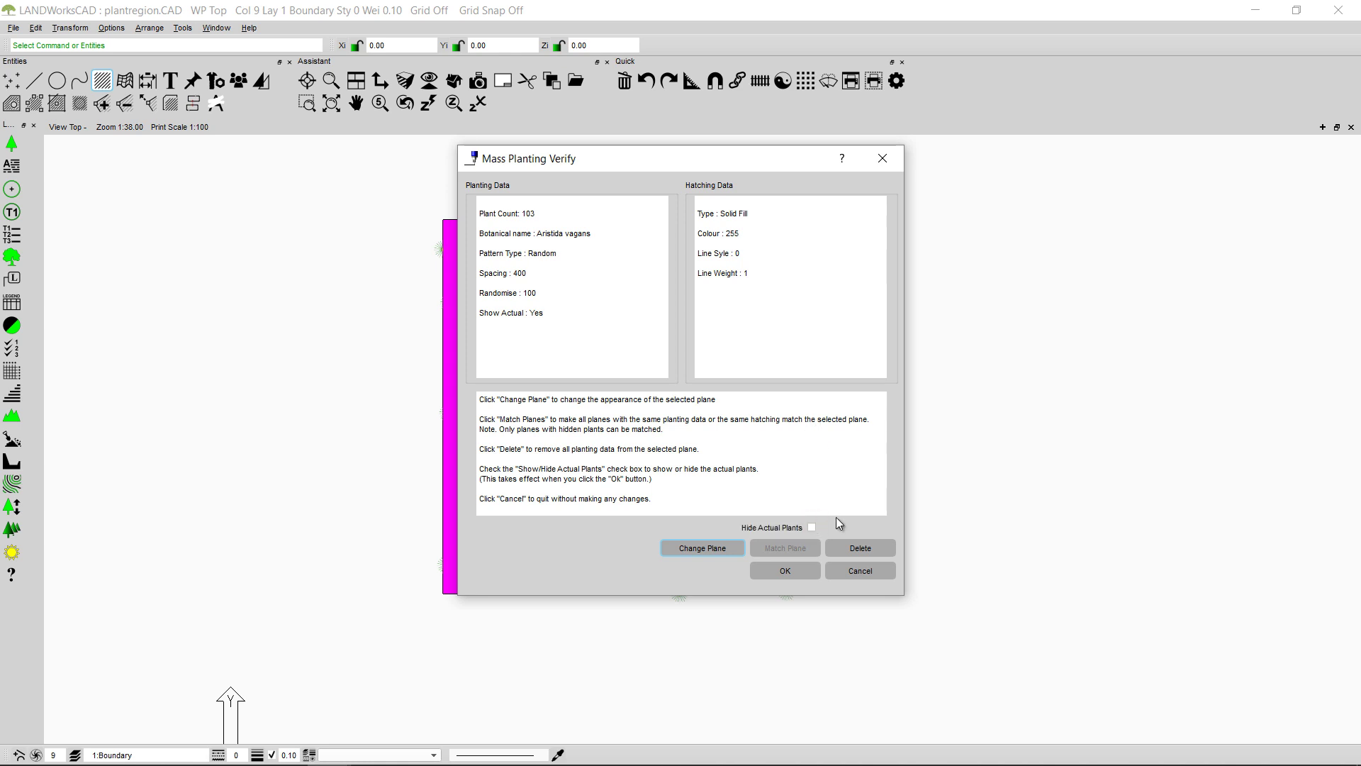
pyautogui.click(807, 567)
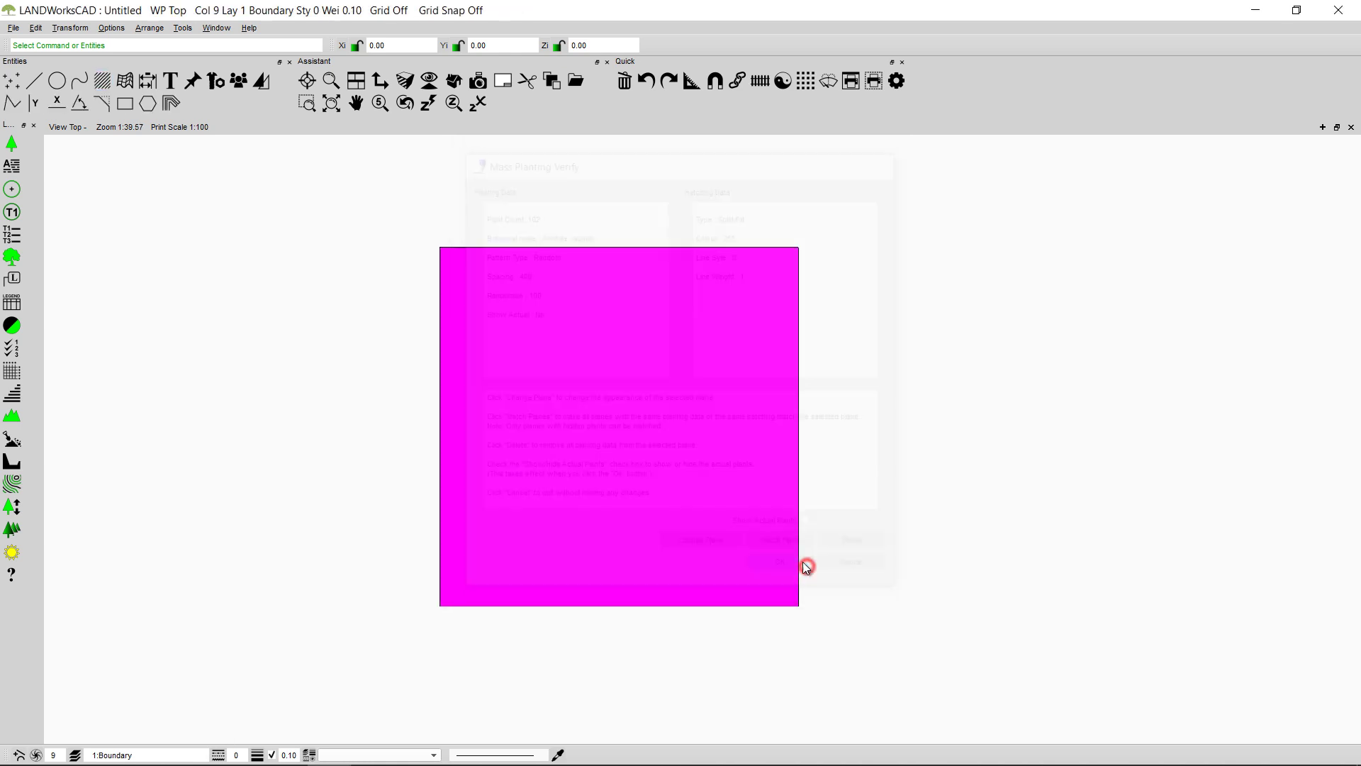
pyautogui.click(12, 281)
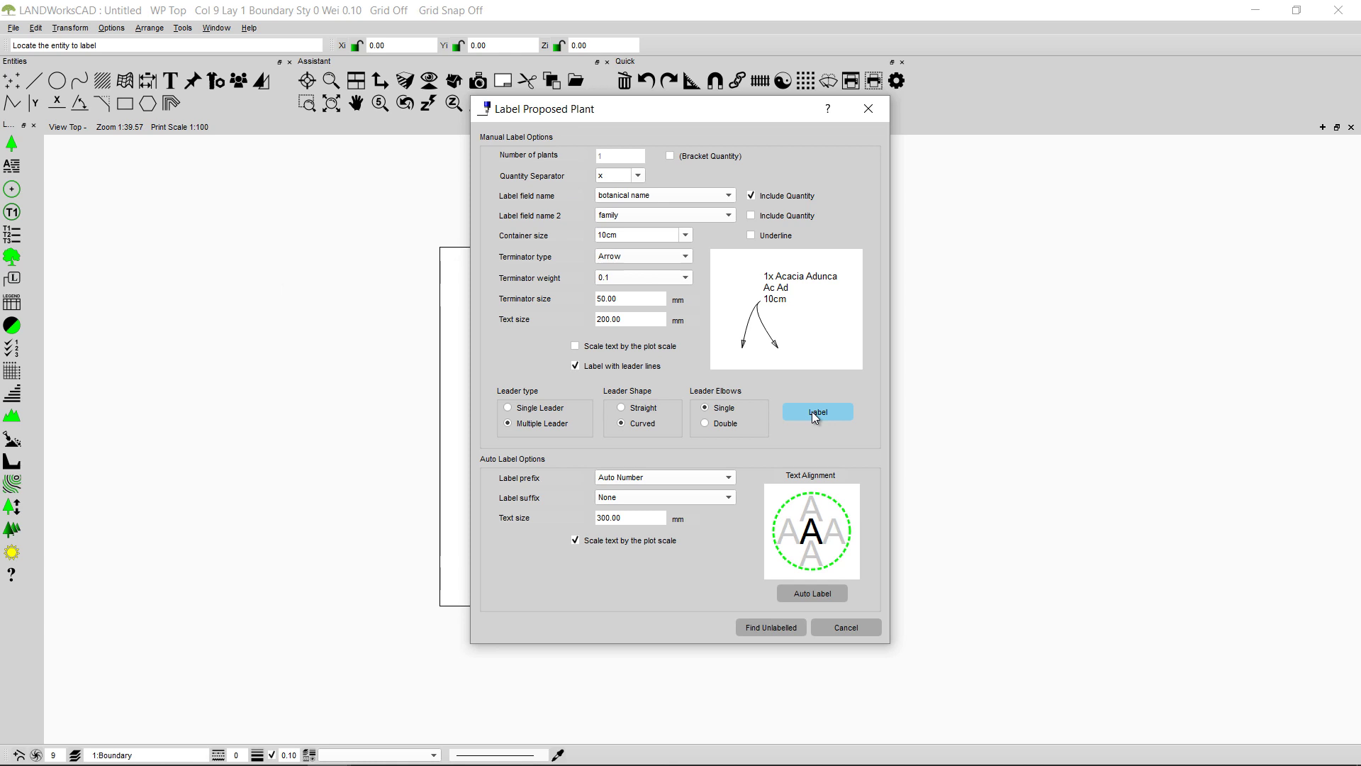
pyautogui.click(815, 413)
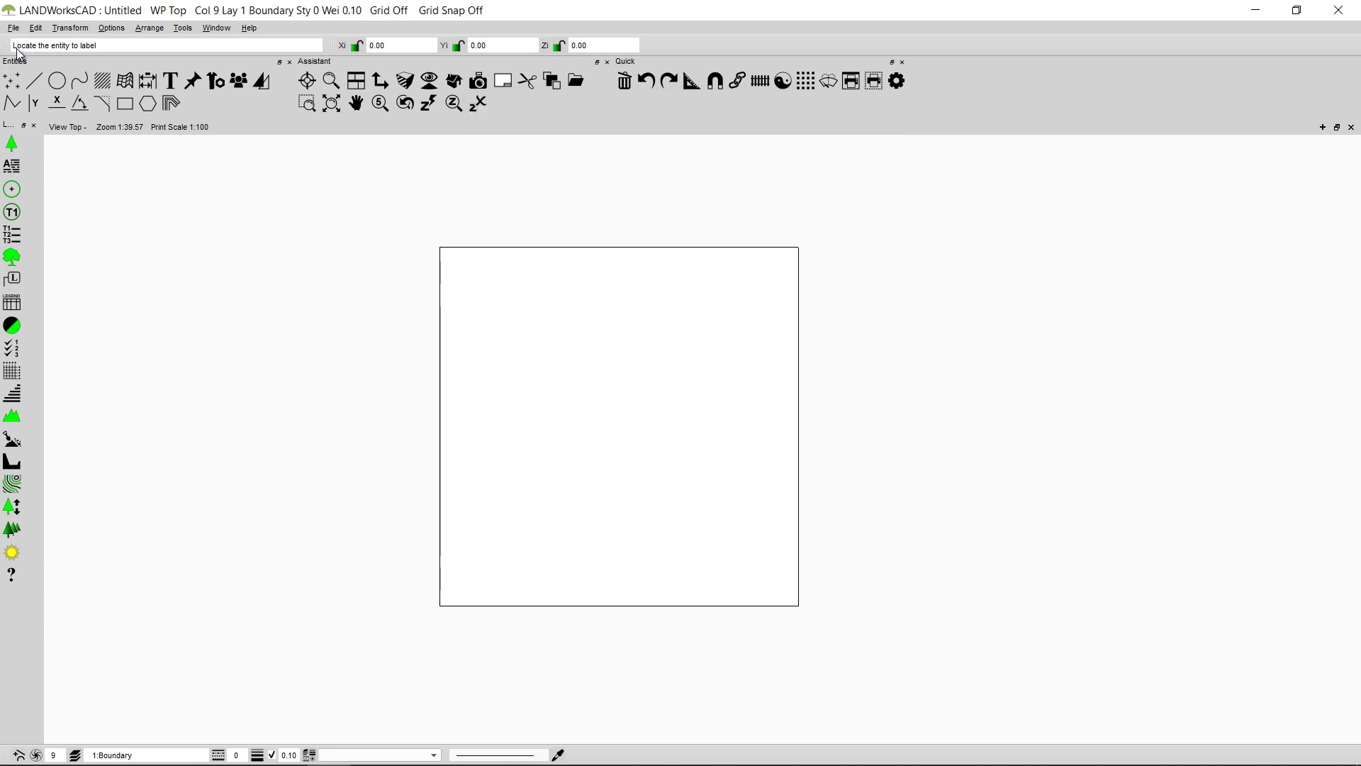
# - Label the planting region with a leader, then delete the incorrect '102 x Aristida vagans' label
pyautogui.click(797, 270)
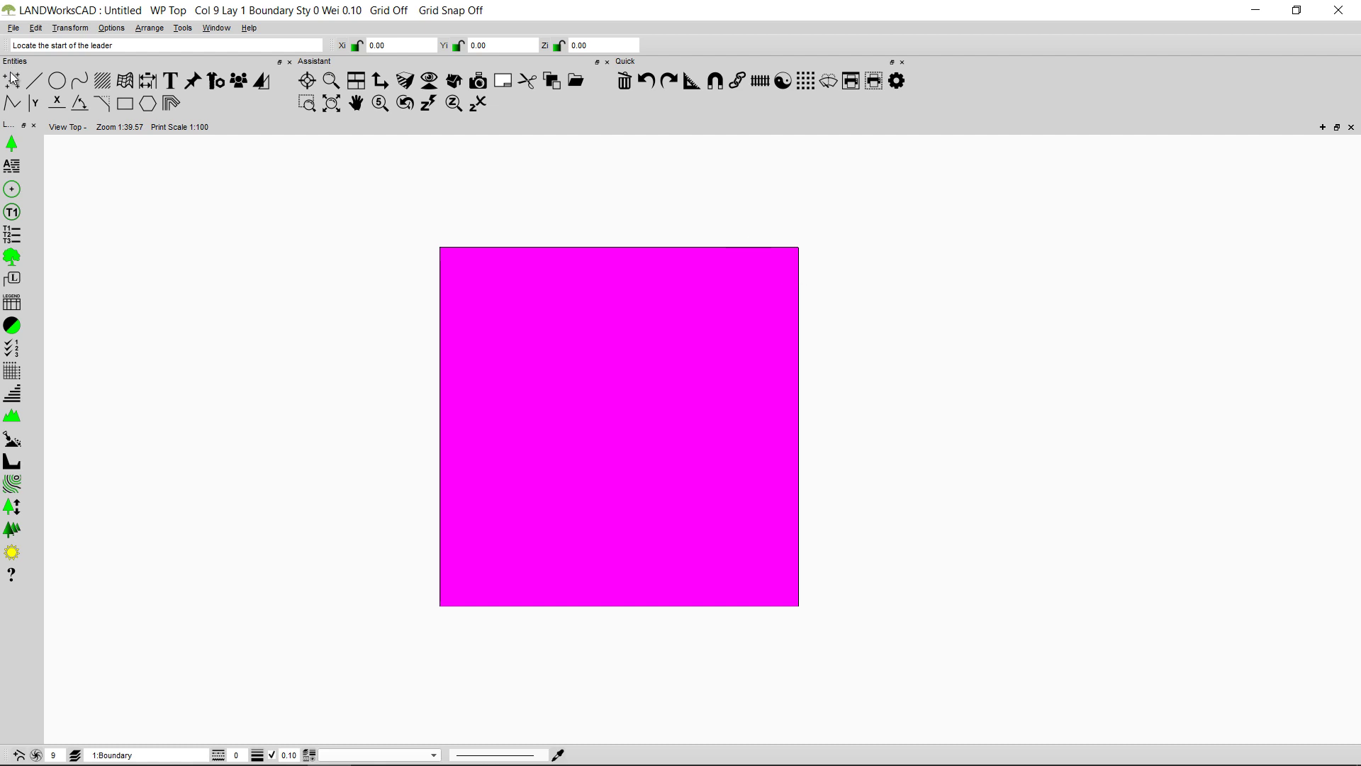
pyautogui.click(812, 254)
pyautogui.click(915, 204)
pyautogui.click(1039, 213)
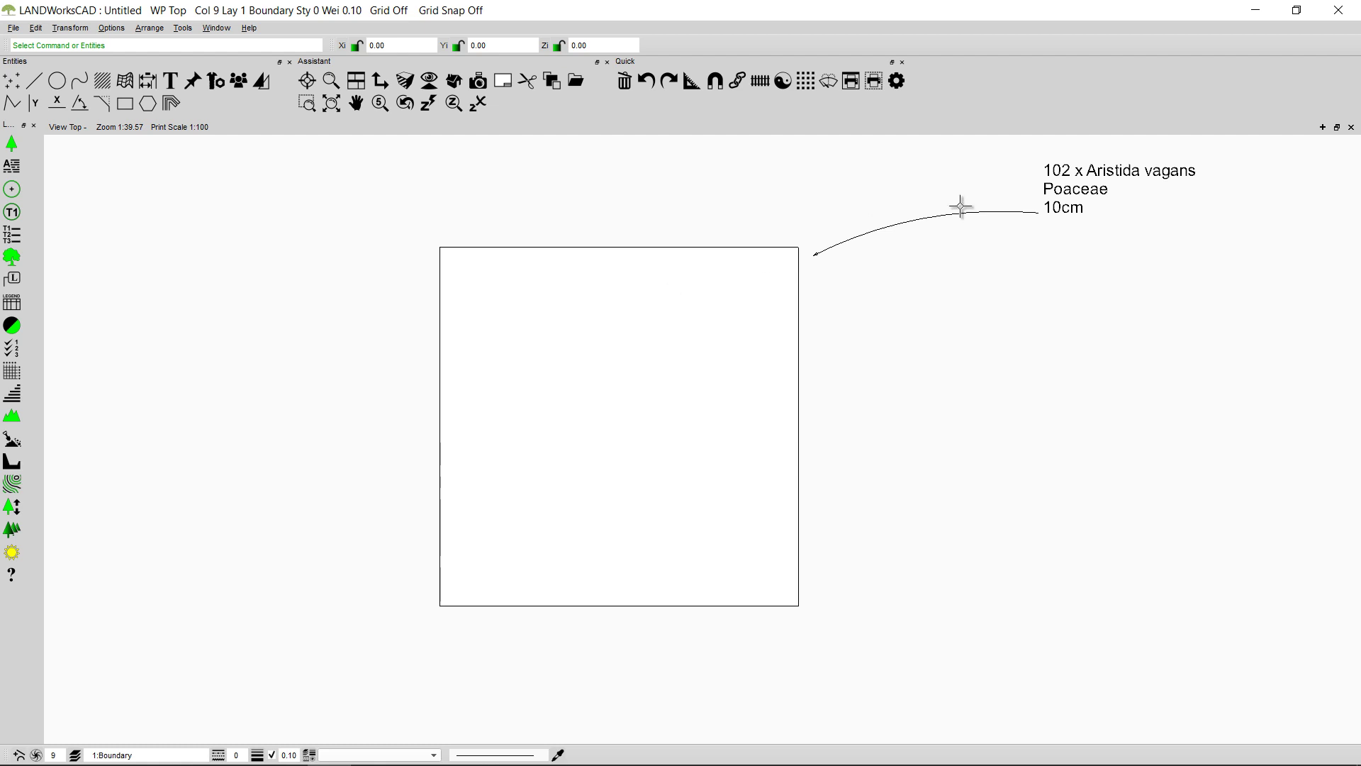
pyautogui.click(1142, 168)
pyautogui.press('Delete')
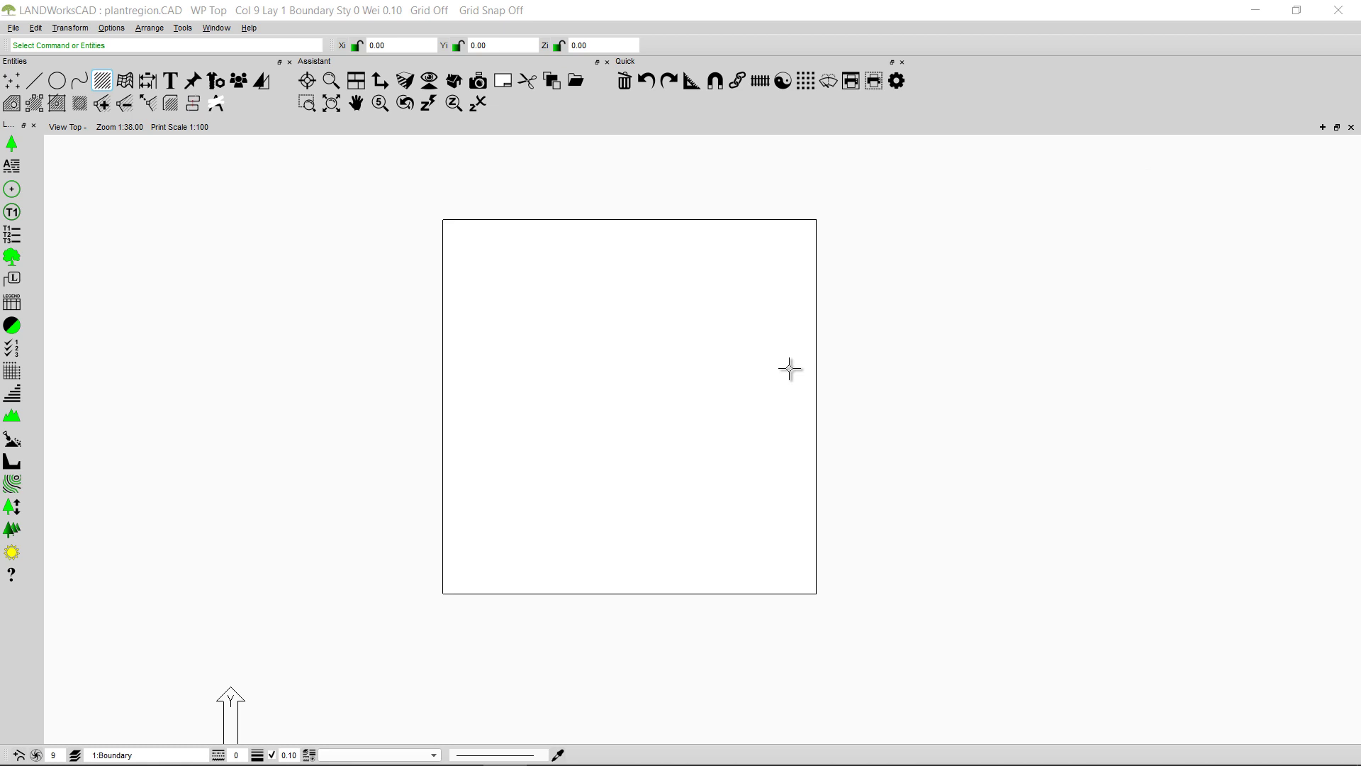
# - Switch the actual Aristida vagans symbols back on for the square plane and window-select the plan
pyautogui.click(769, 301)
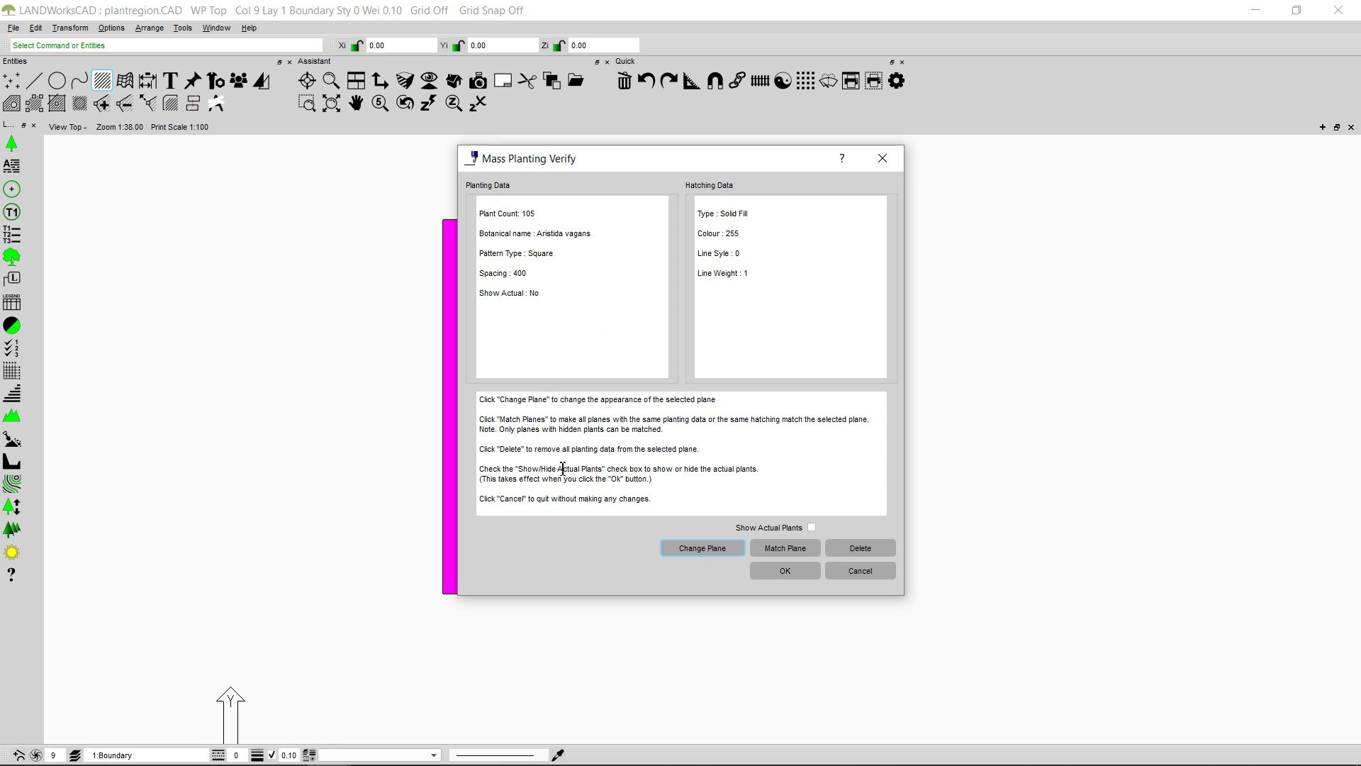
pyautogui.click(813, 527)
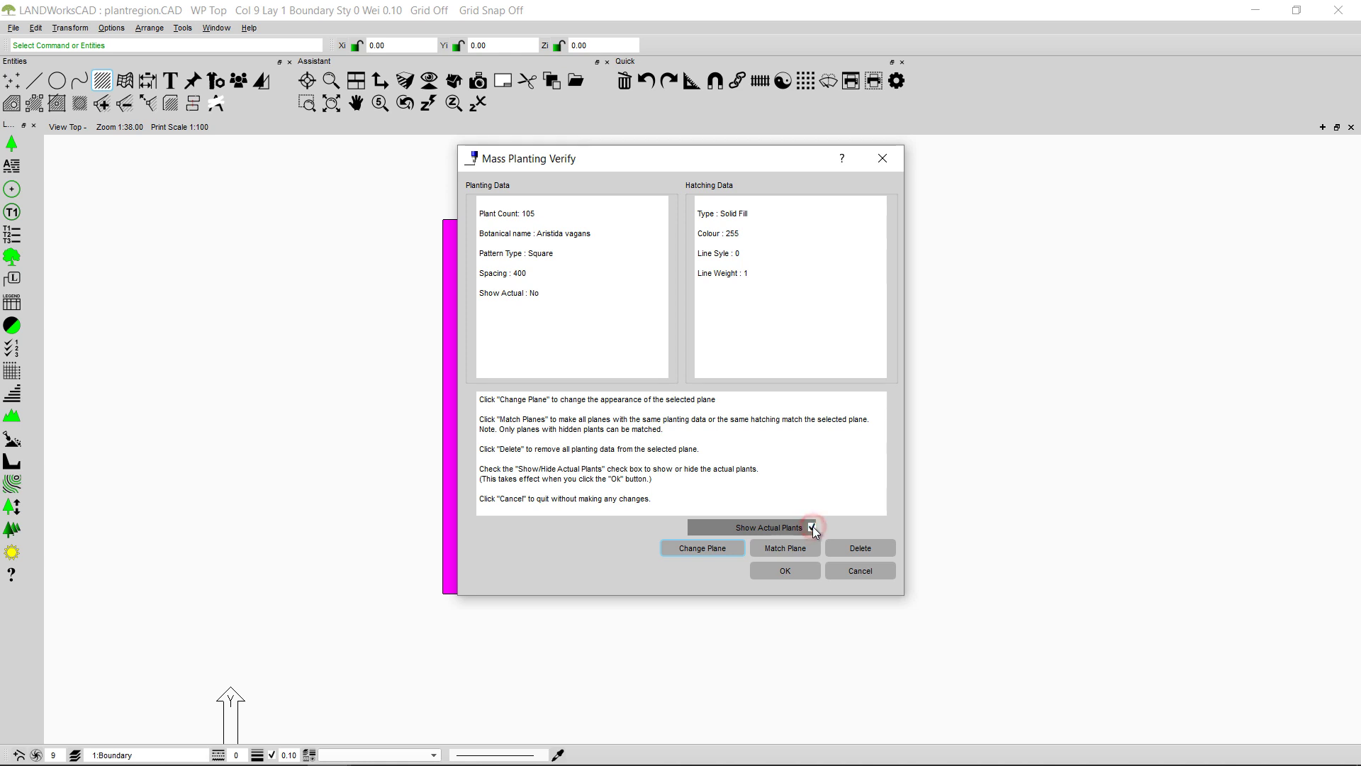
pyautogui.click(784, 572)
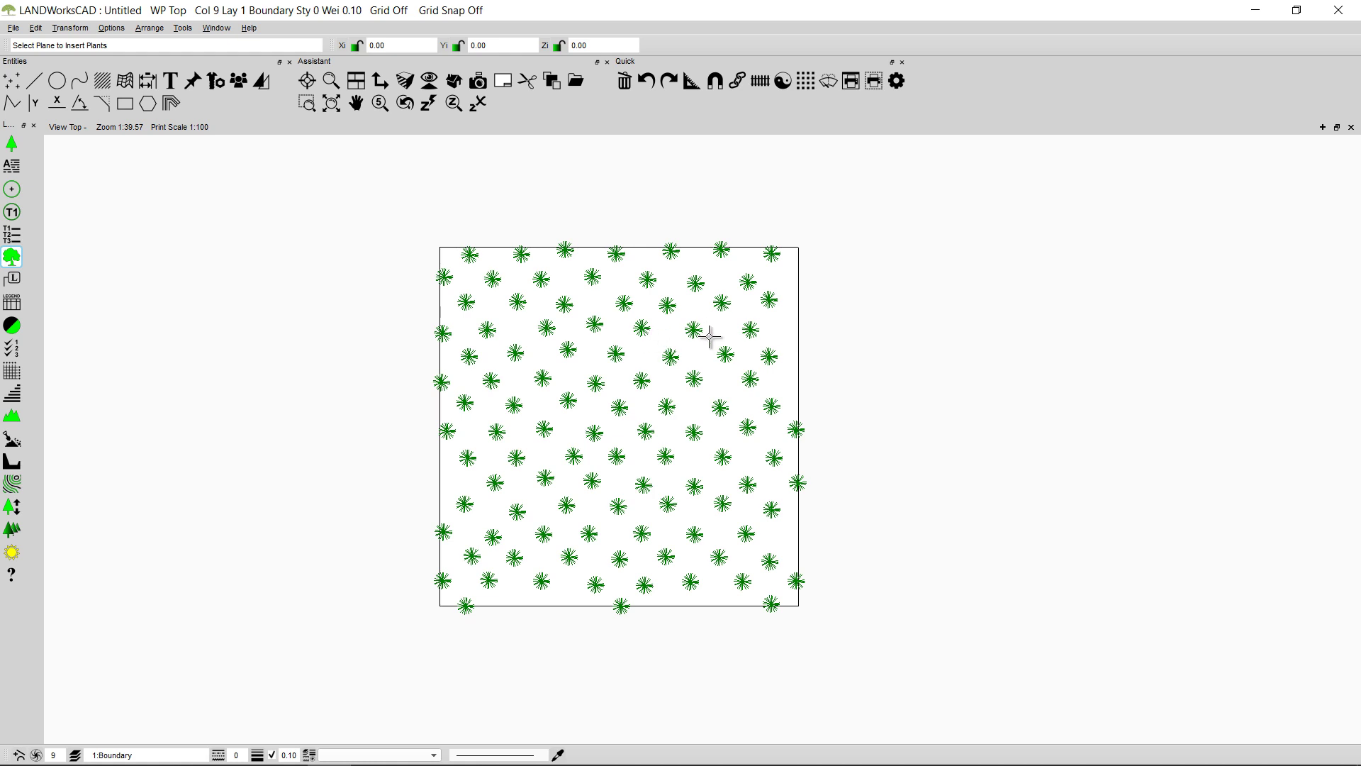
pyautogui.press('Escape')
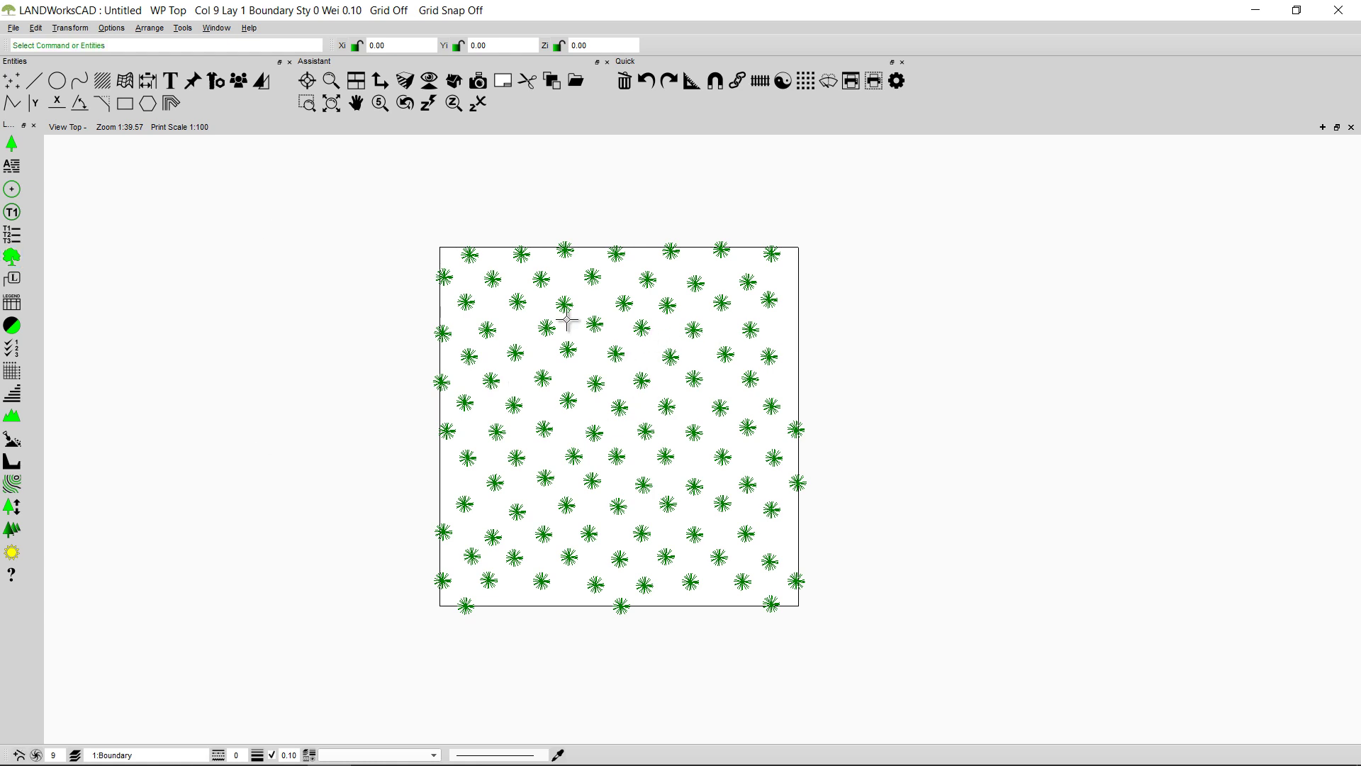
pyautogui.moveTo(361, 213)
pyautogui.mouseDown()
pyautogui.moveTo(733, 470)
pyautogui.moveTo(941, 692)
pyautogui.mouseUp()
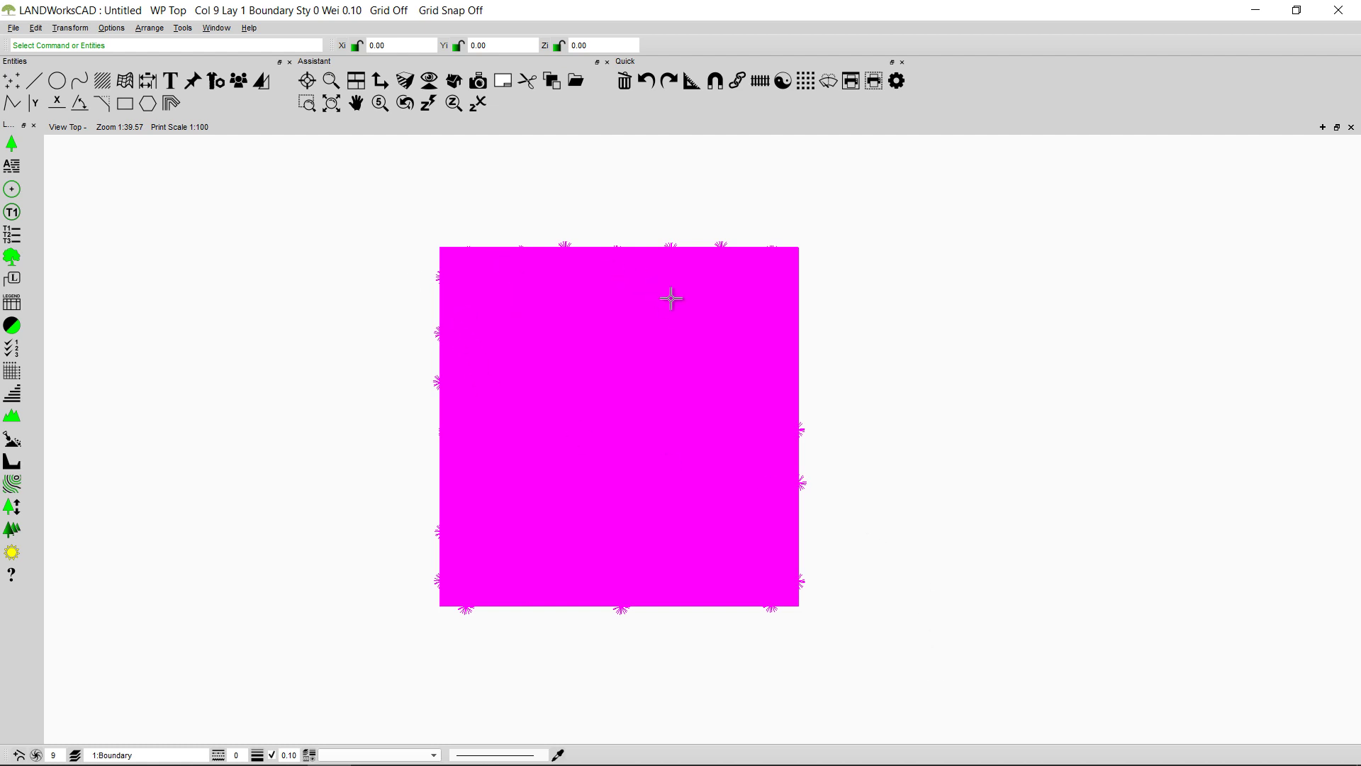
# - Make Components the only selectable entity type, then window-select every grass symbol in the square
pyautogui.click(884, 337)
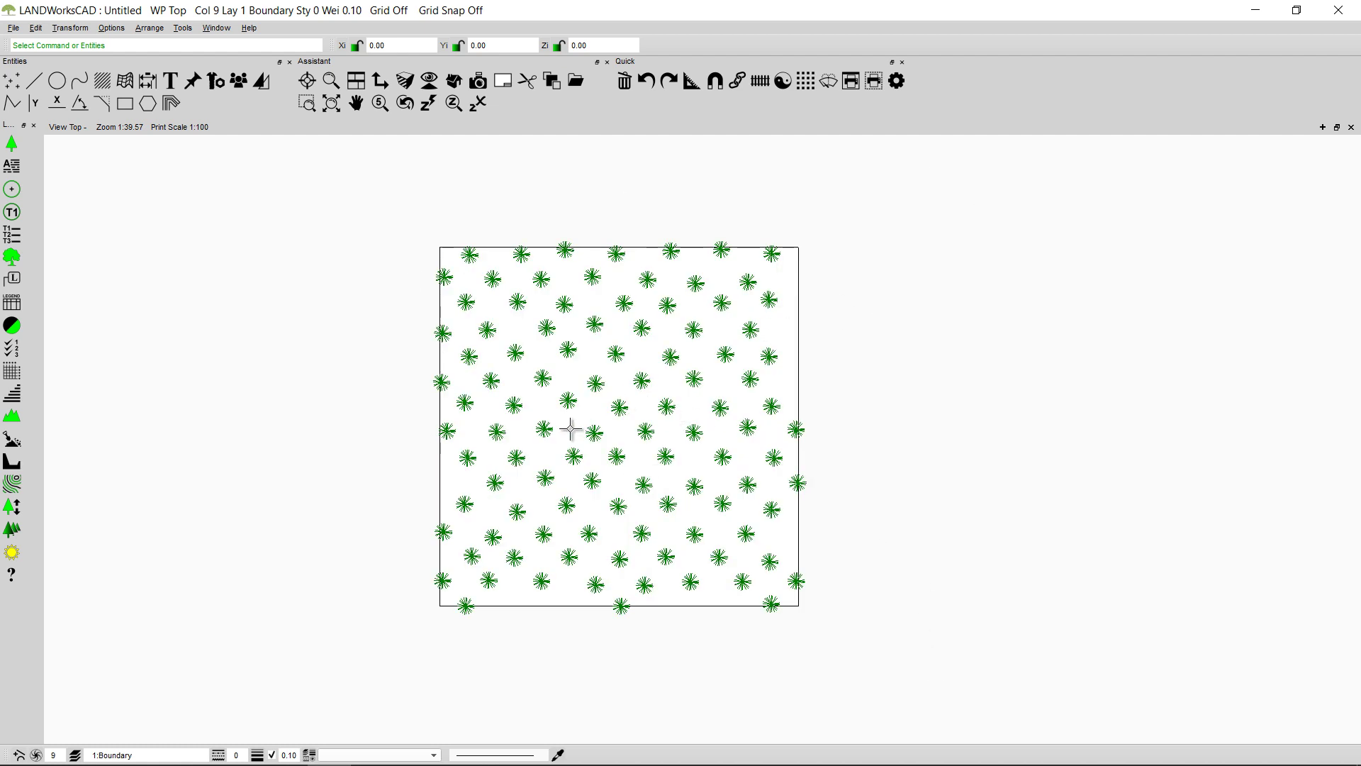
pyautogui.click(19, 755)
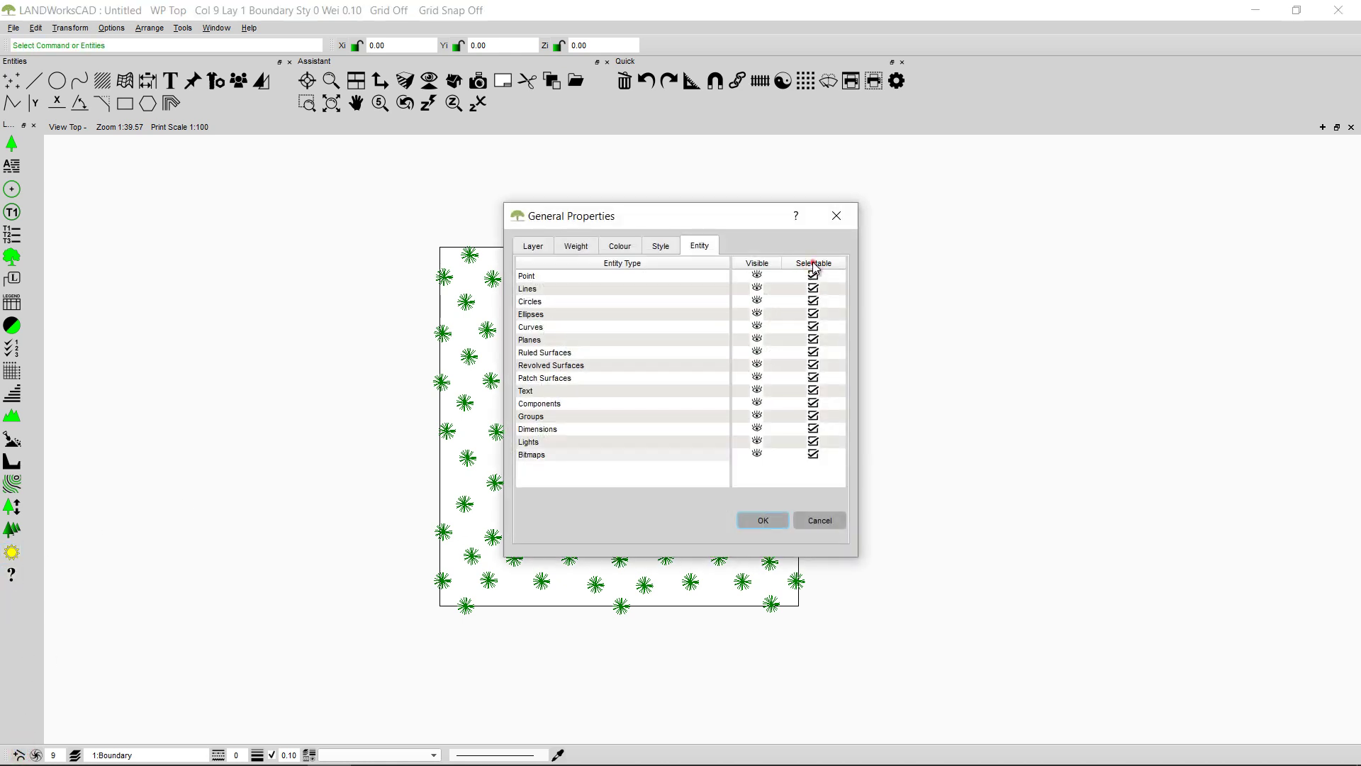
pyautogui.click(813, 264)
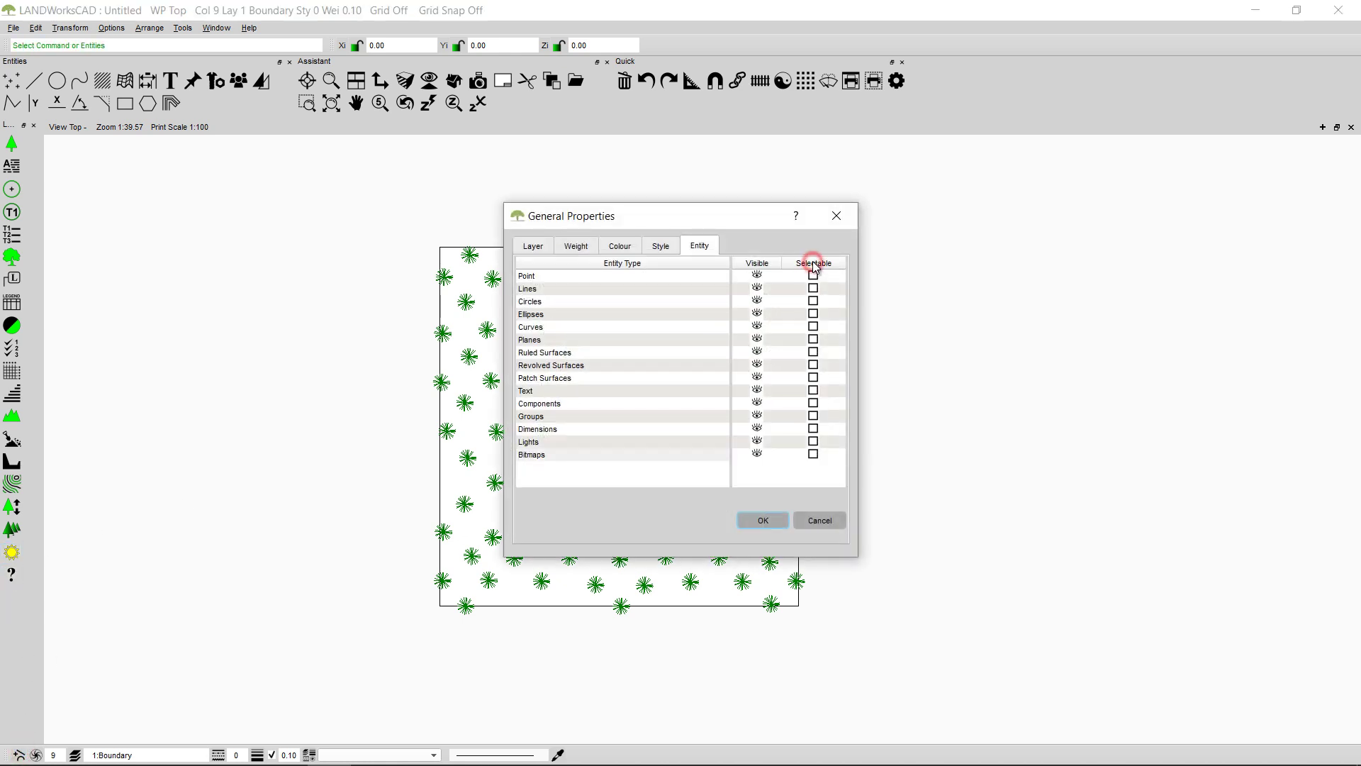
pyautogui.click(814, 402)
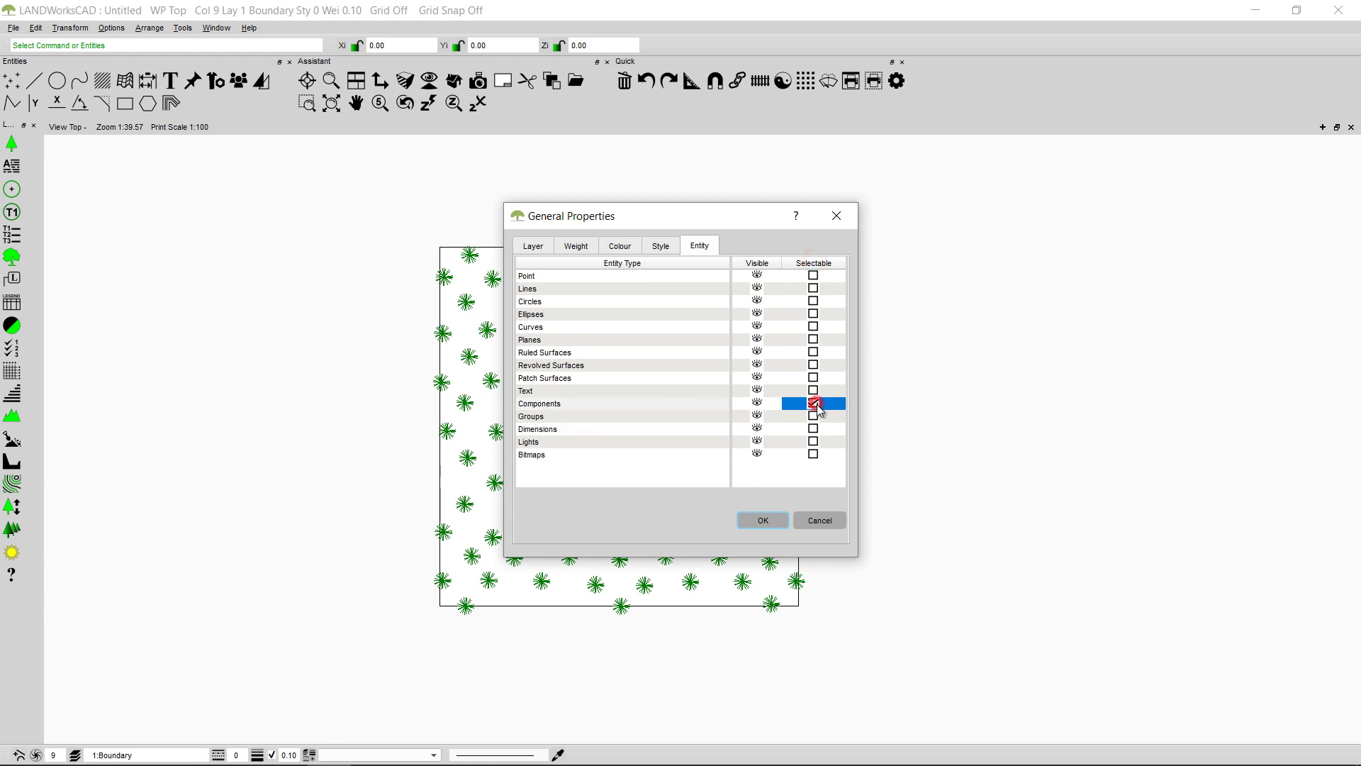
pyautogui.click(769, 522)
pyautogui.click(380, 217)
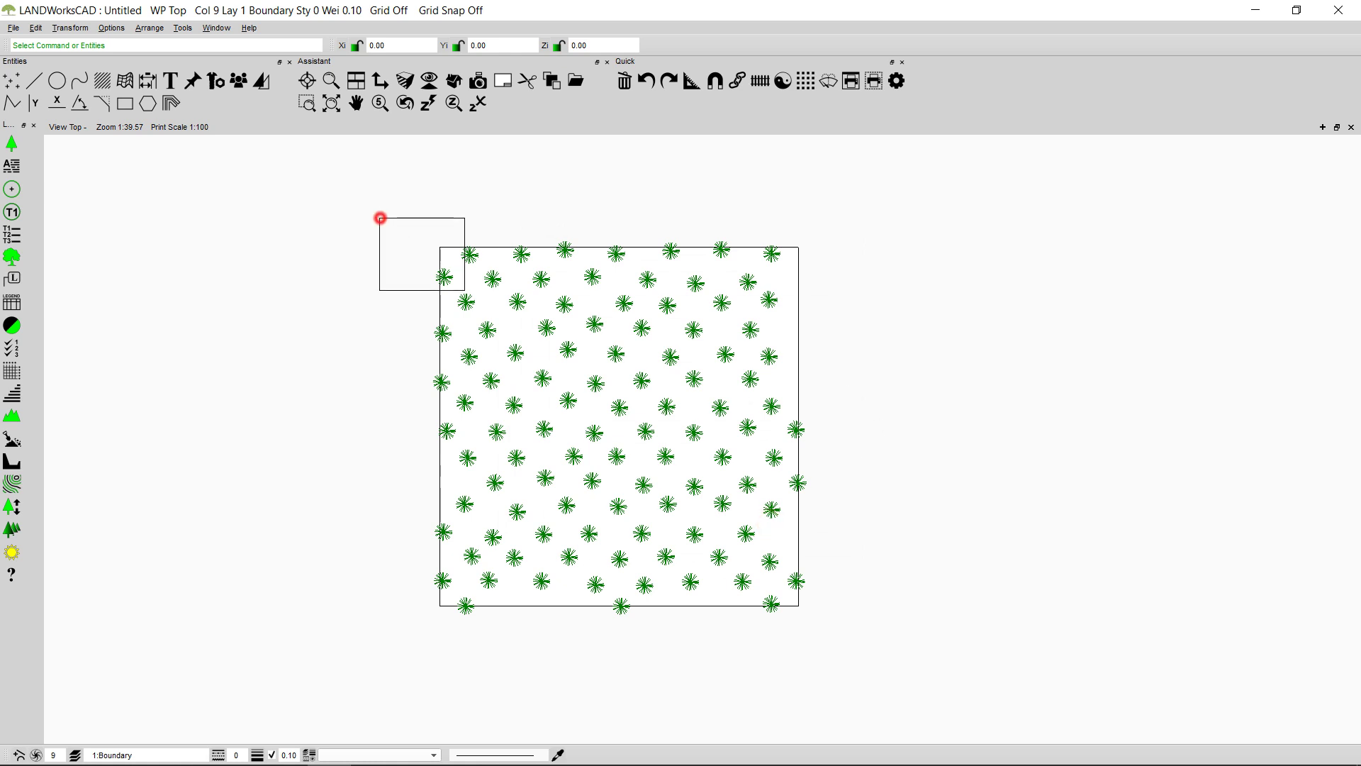
pyautogui.click(947, 670)
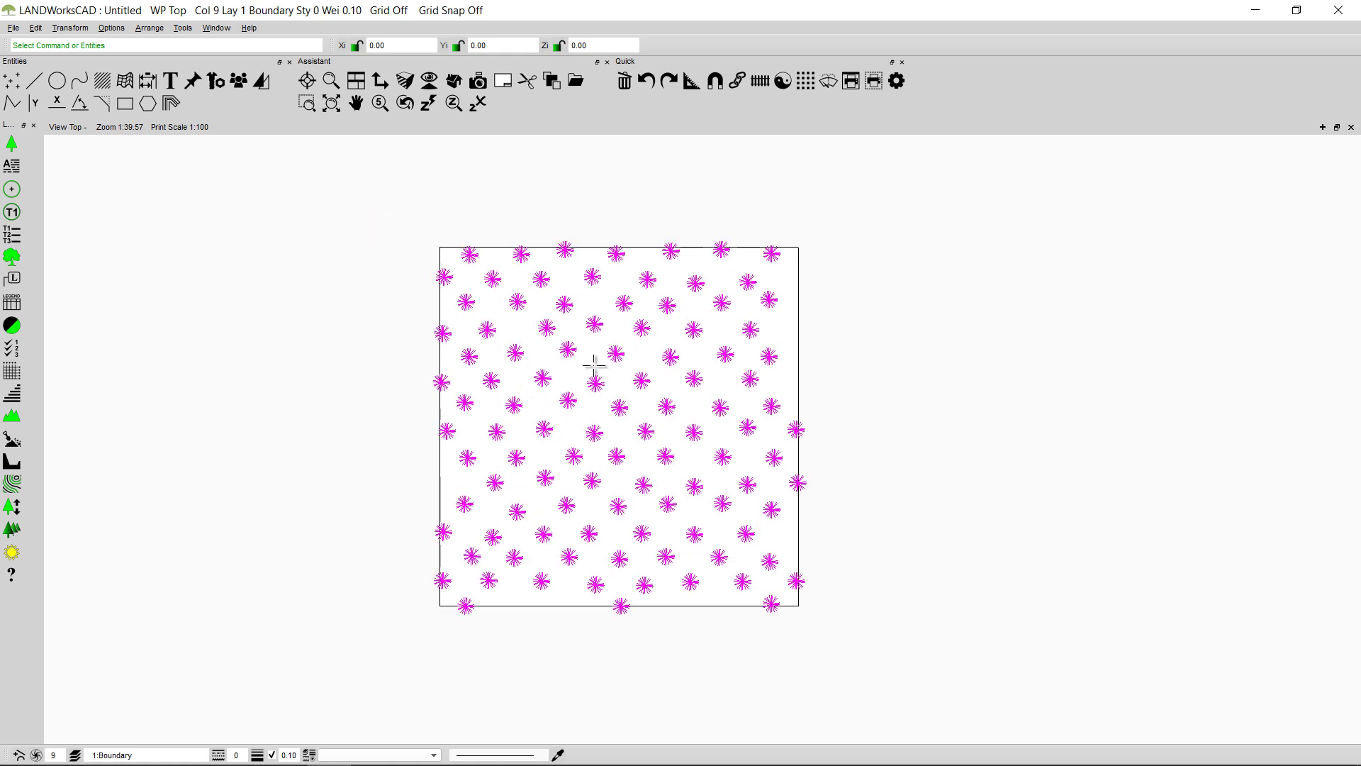
# - Add a bent leader label '103 x Aristida vagans, Poaceae, 10cm' from the square's top-right corner
pyautogui.click(12, 278)
pyautogui.click(804, 413)
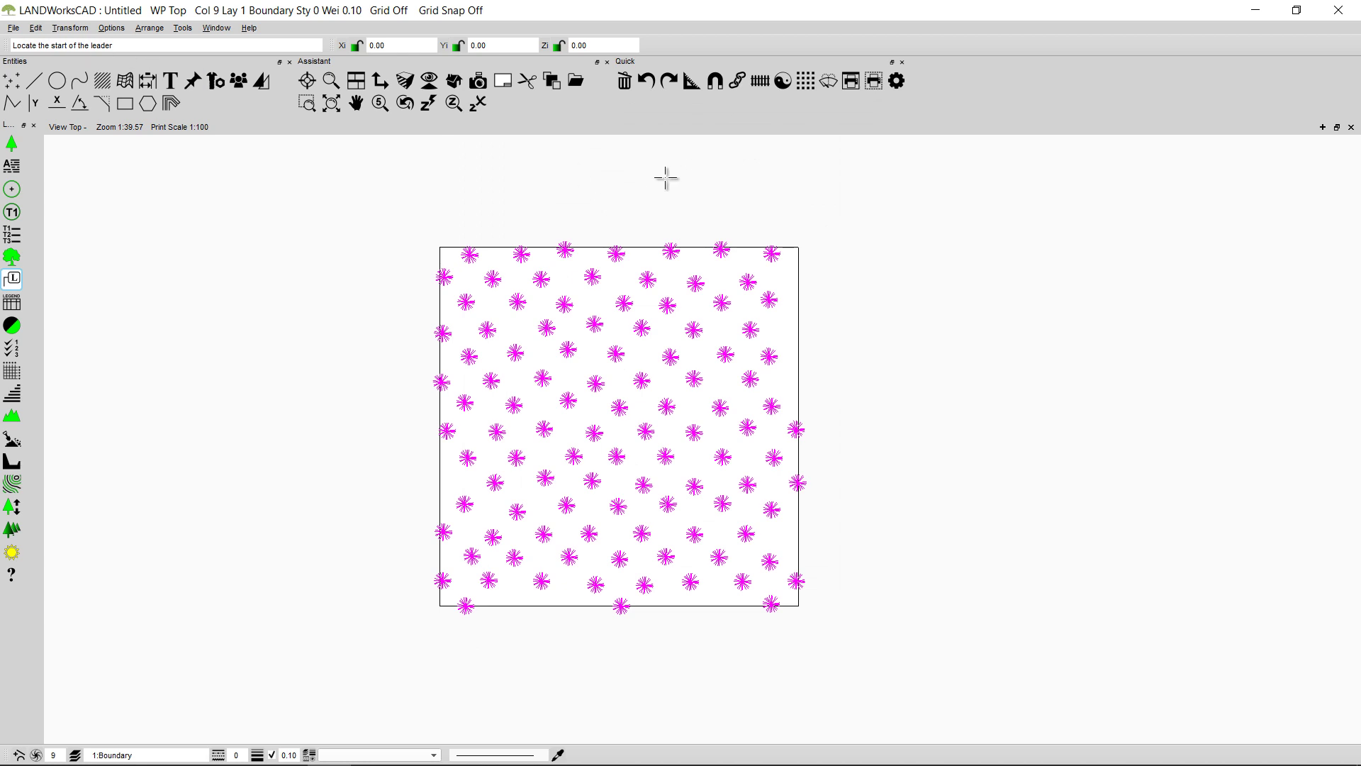
pyautogui.click(809, 243)
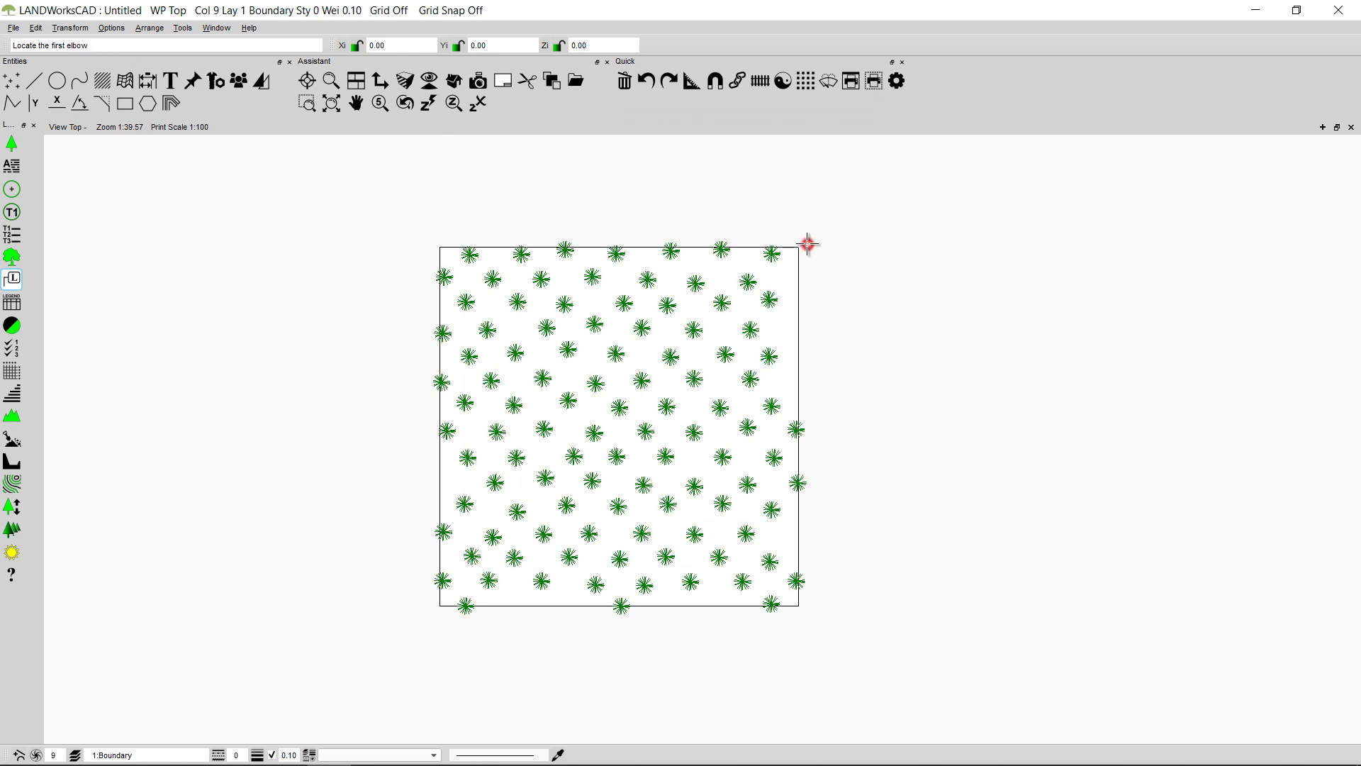
pyautogui.click(898, 185)
pyautogui.click(985, 197)
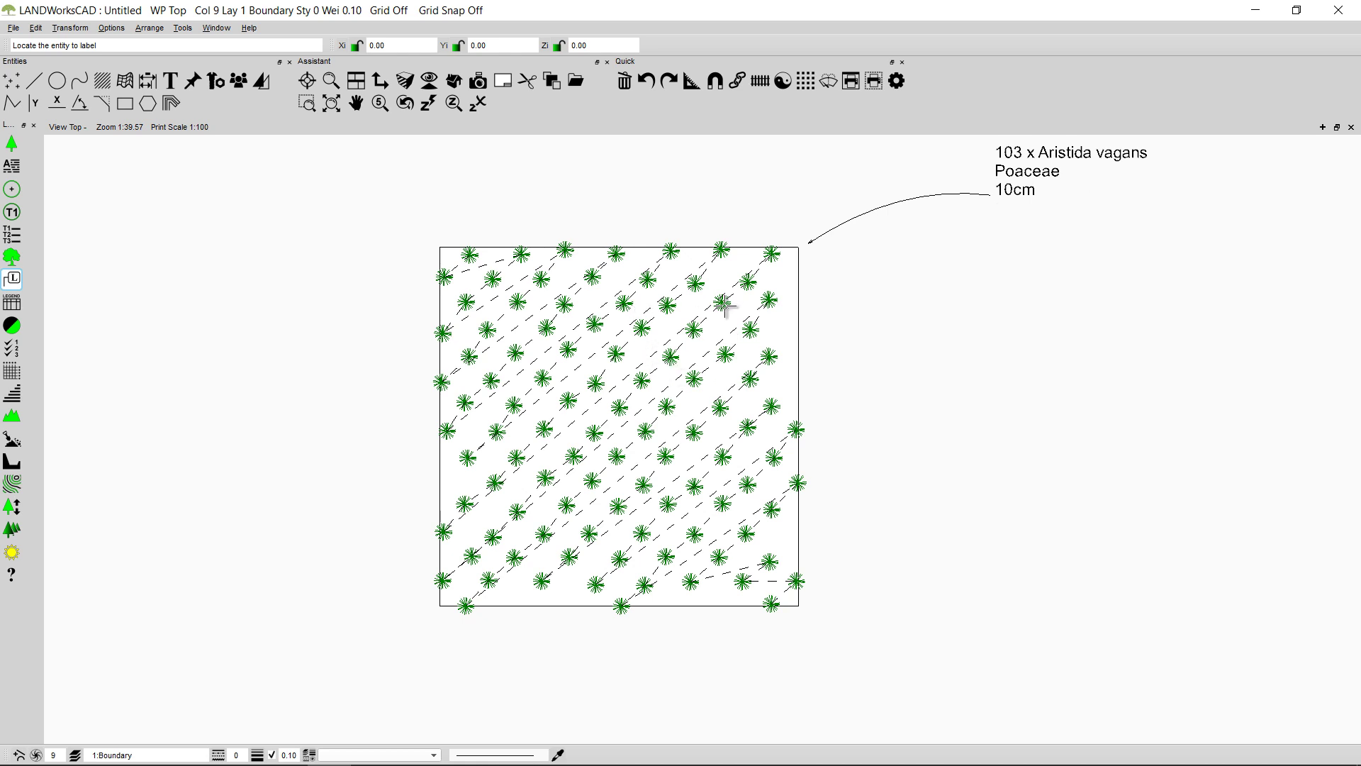
# - Make every entity type selectable again, then pick one plant to check it and deselect it
pyautogui.click(17, 756)
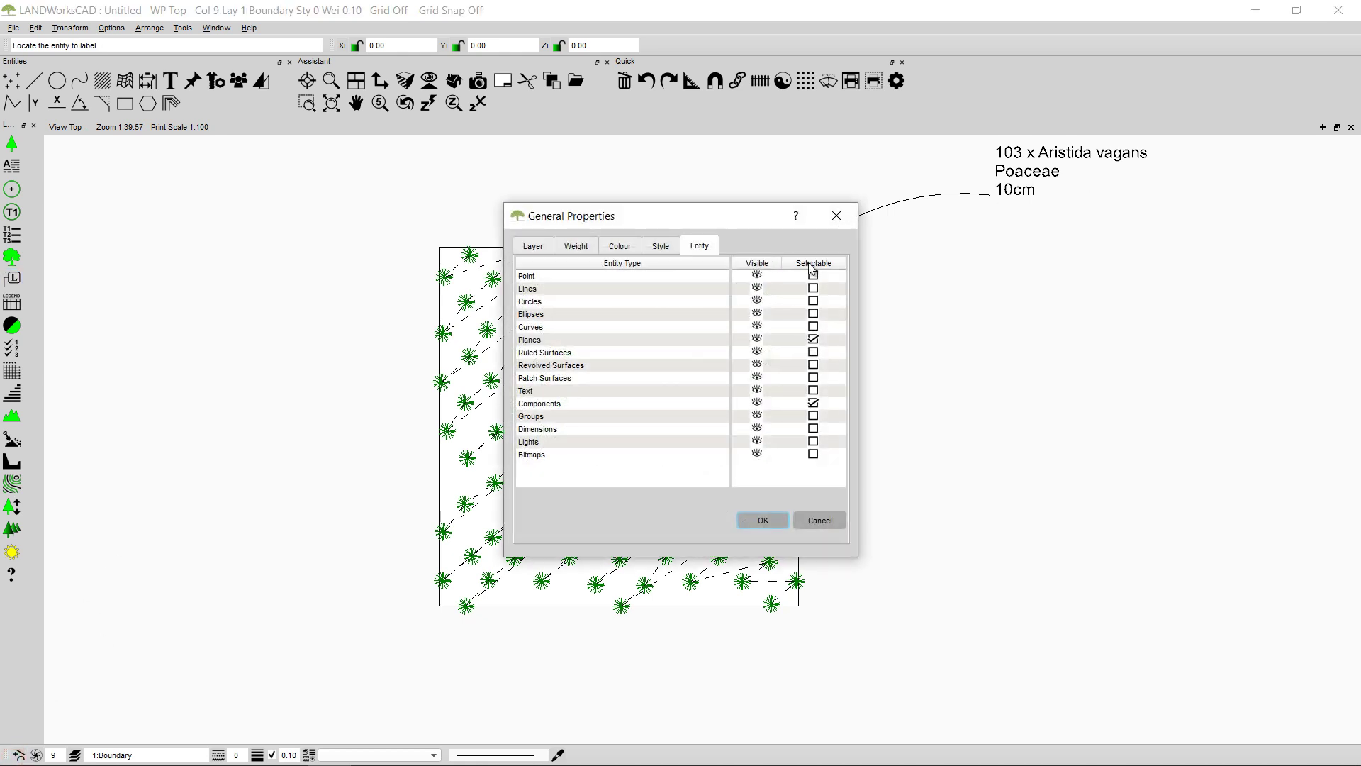
pyautogui.click(813, 264)
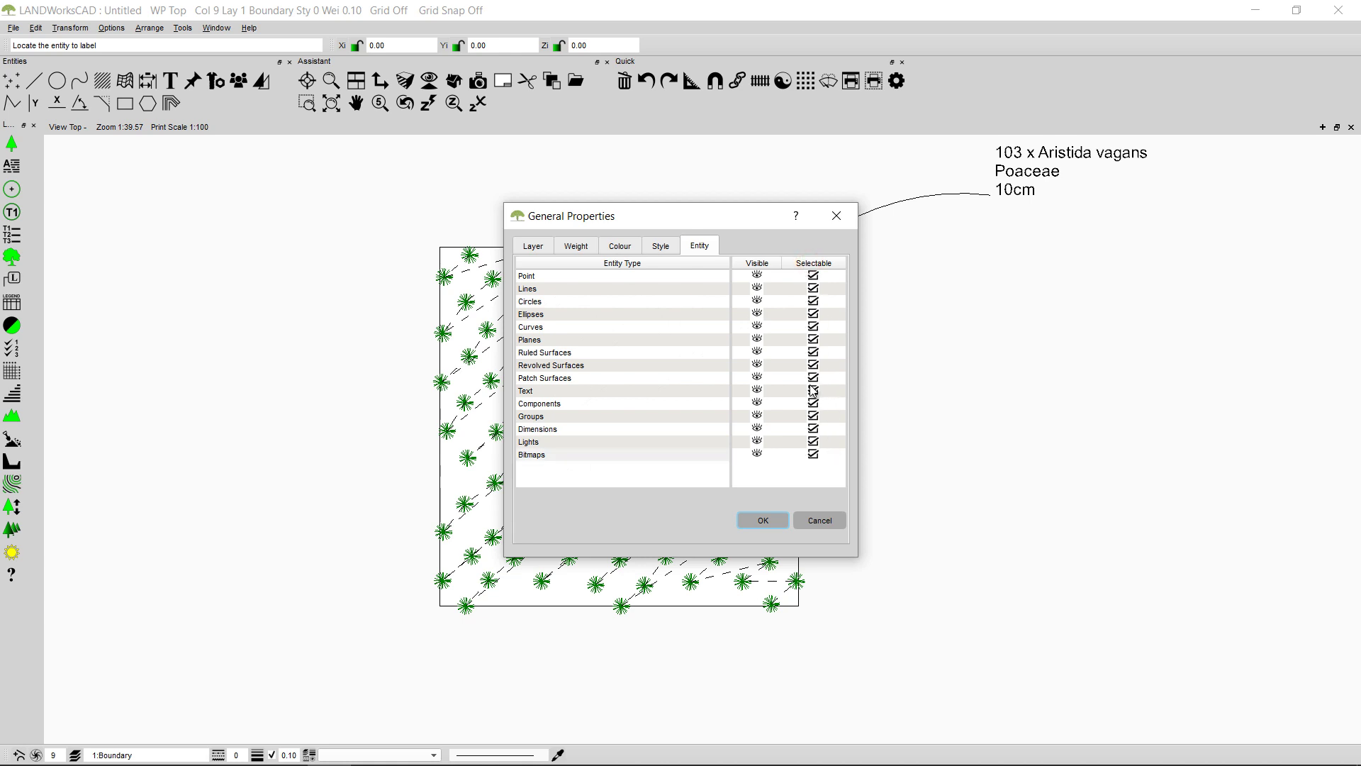
pyautogui.click(762, 521)
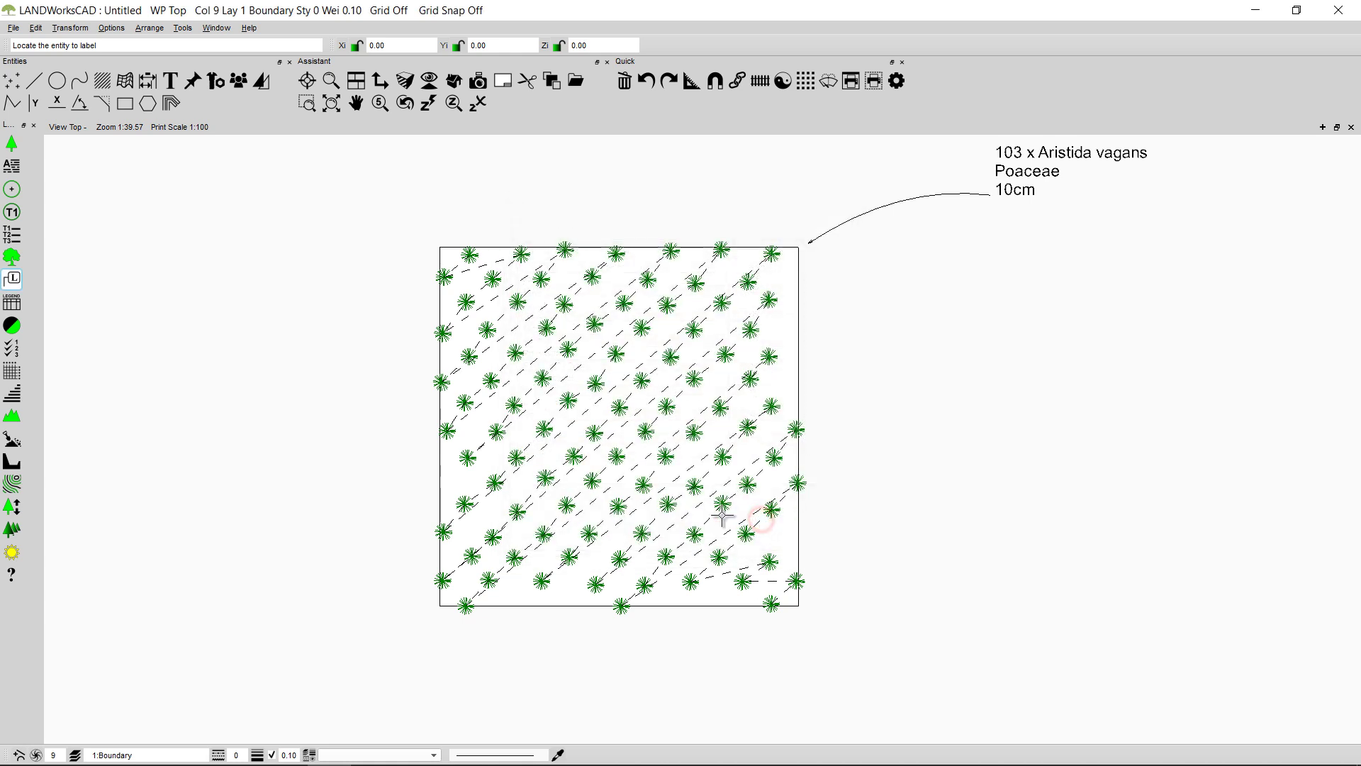
pyautogui.click(646, 407)
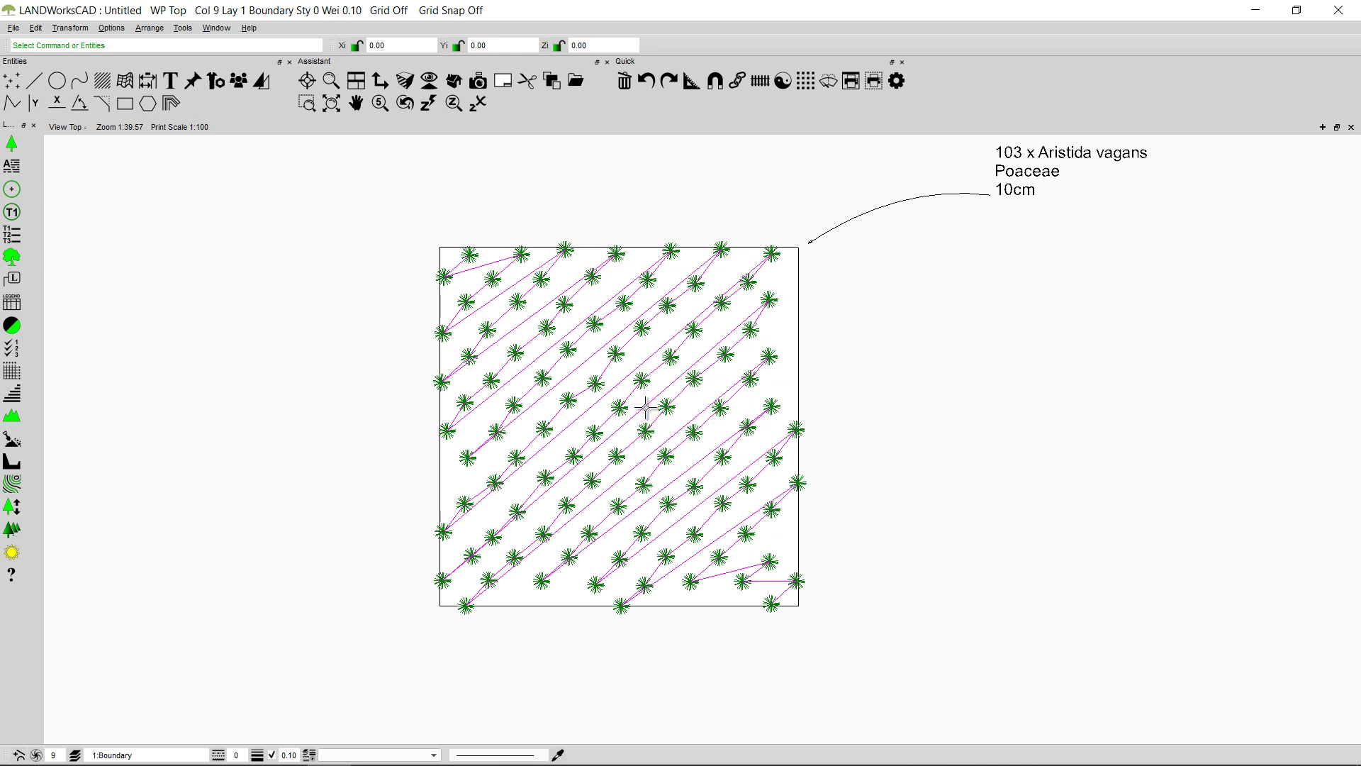
pyautogui.click(646, 407)
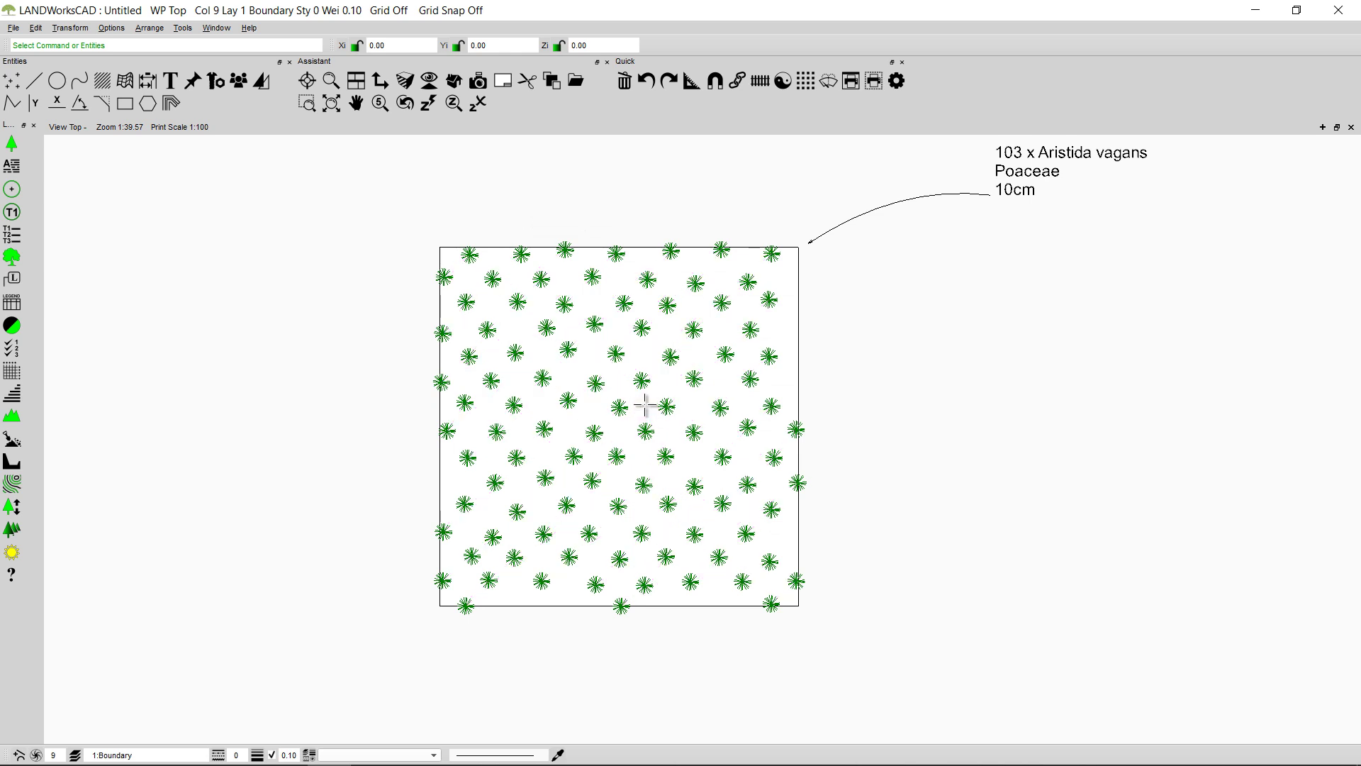